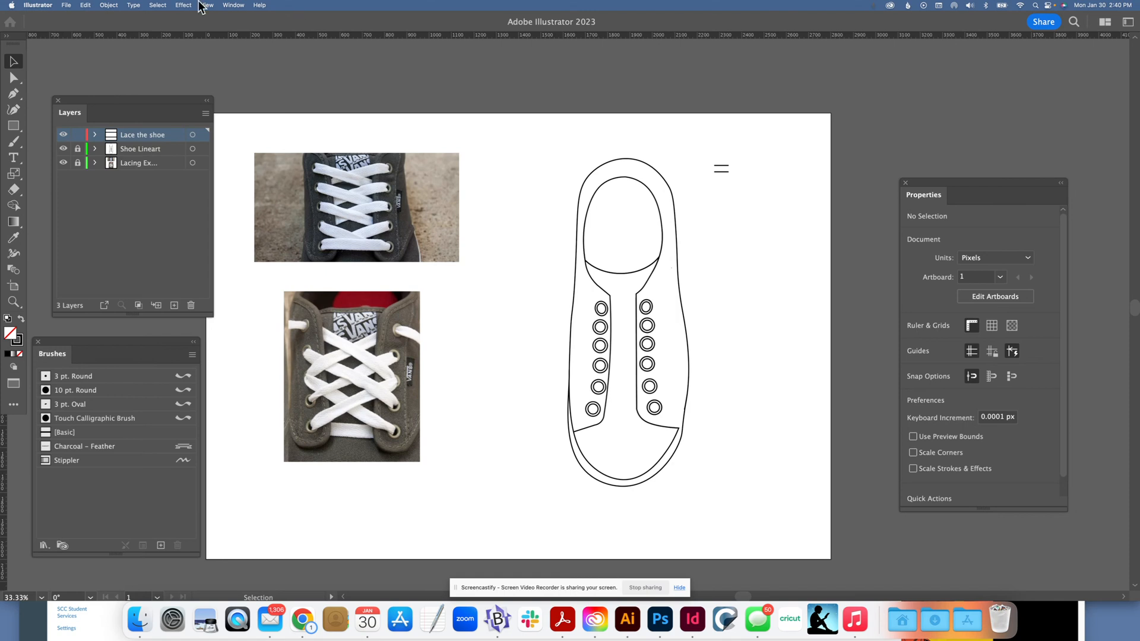
# Step: Move the floating Layers panel slightly higher, closer to the toolbar
pyautogui.click(230, 5)
pyautogui.click(114, 89)
pyautogui.moveTo(101, 112); pyautogui.dragTo(95, 85)
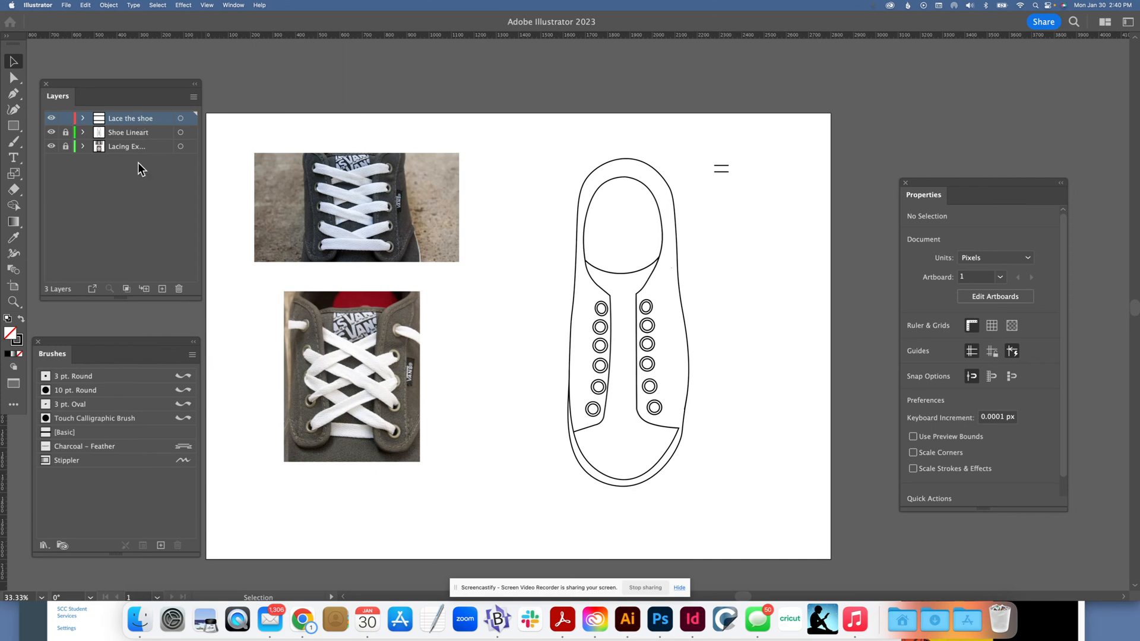
# Step: Unlock the Shoe Lineart layer, check the shoe outline's stroke weight, and lock the layer again
pyautogui.click(102, 135)
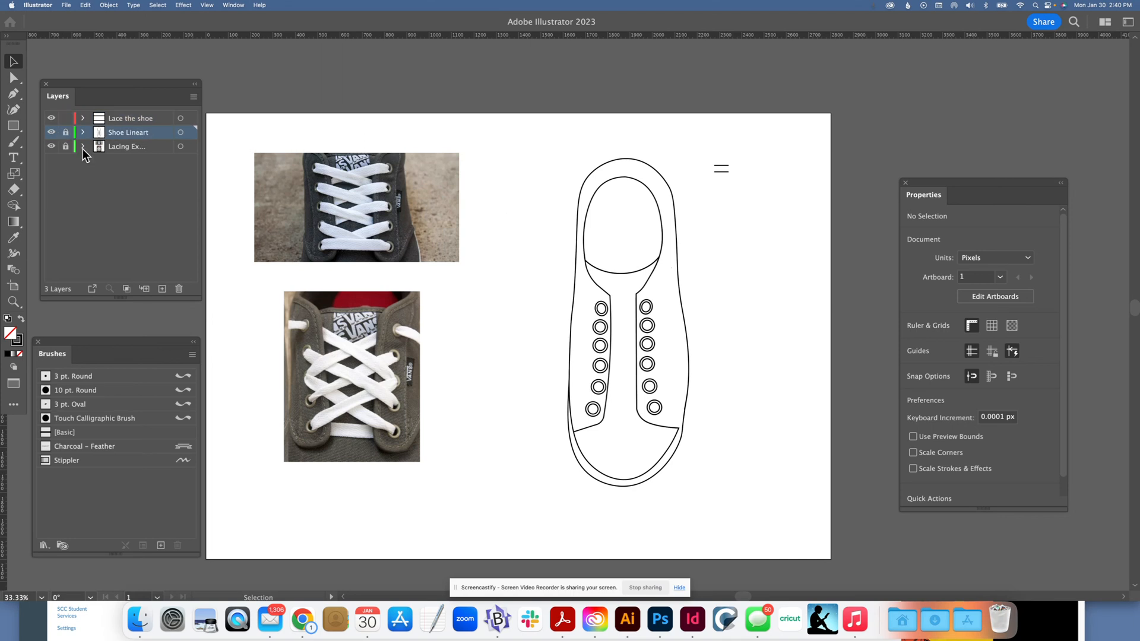
pyautogui.click(66, 146)
pyautogui.click(577, 224)
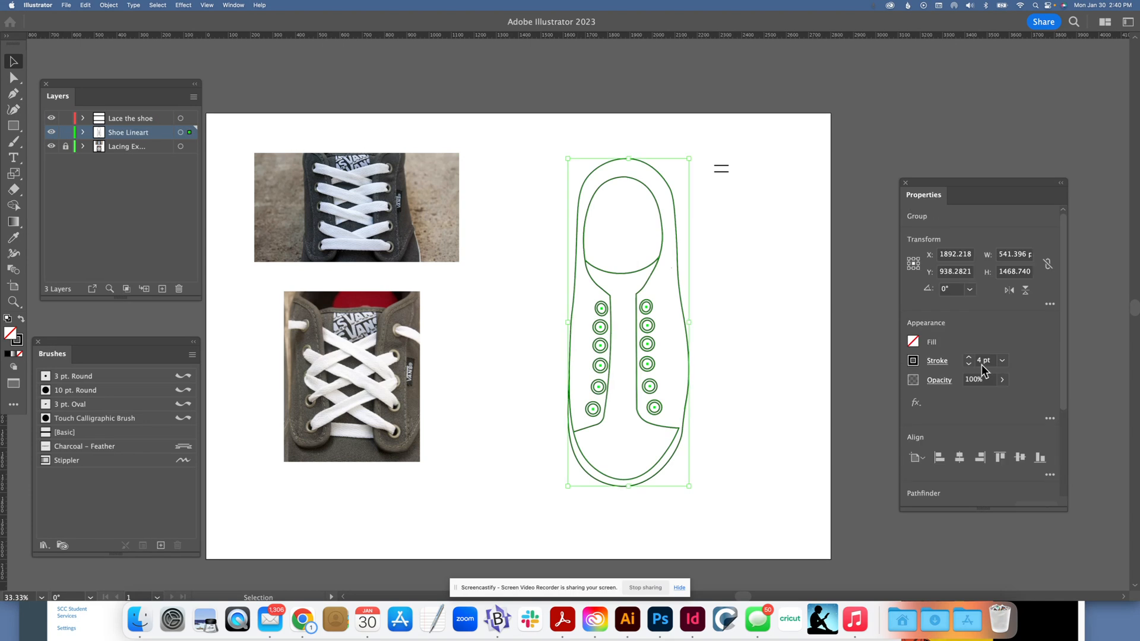
pyautogui.click(410, 225)
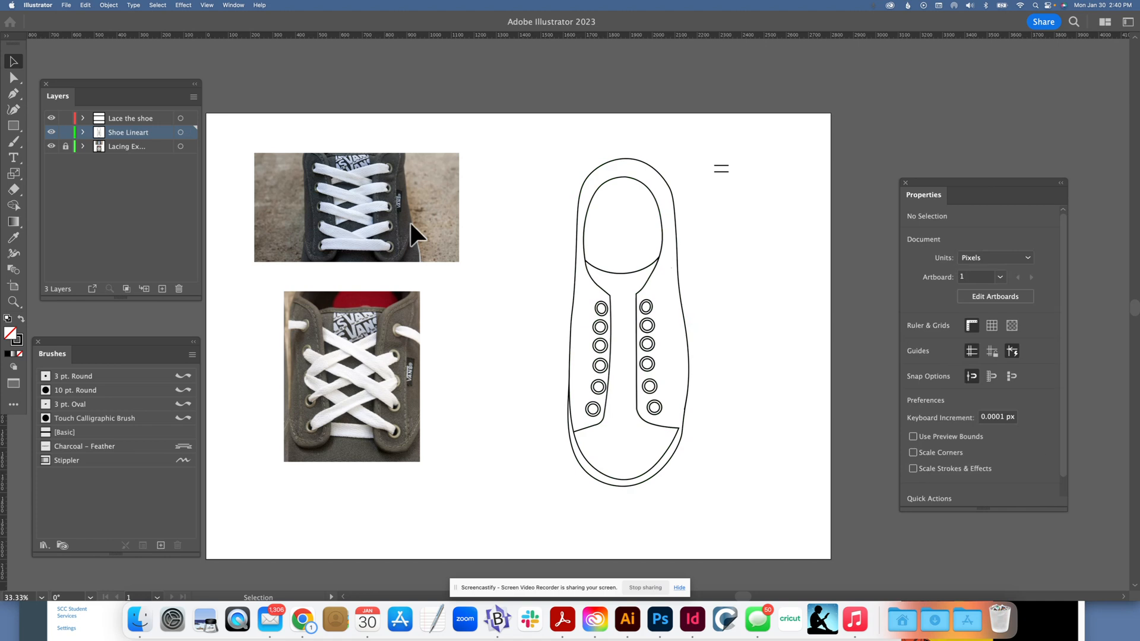
pyautogui.click(66, 132)
# Step: Delete the two short parallel lines beside the shoe on the Lace the shoe layer
pyautogui.click(721, 168)
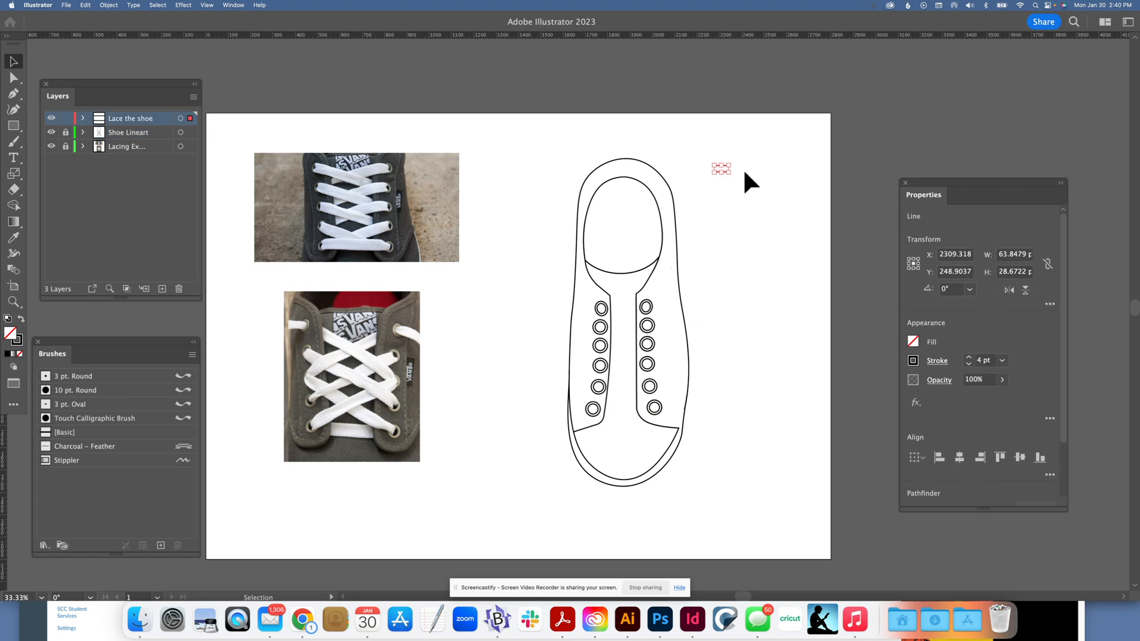
pyautogui.press('super+equal')
pyautogui.press('v')
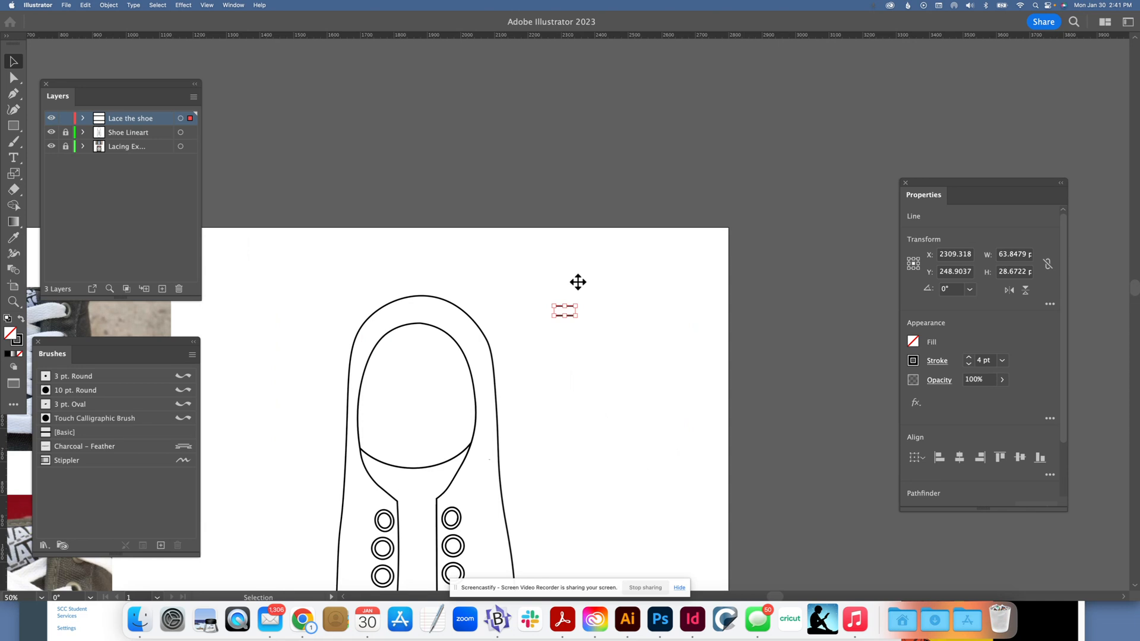
pyautogui.click(455, 244)
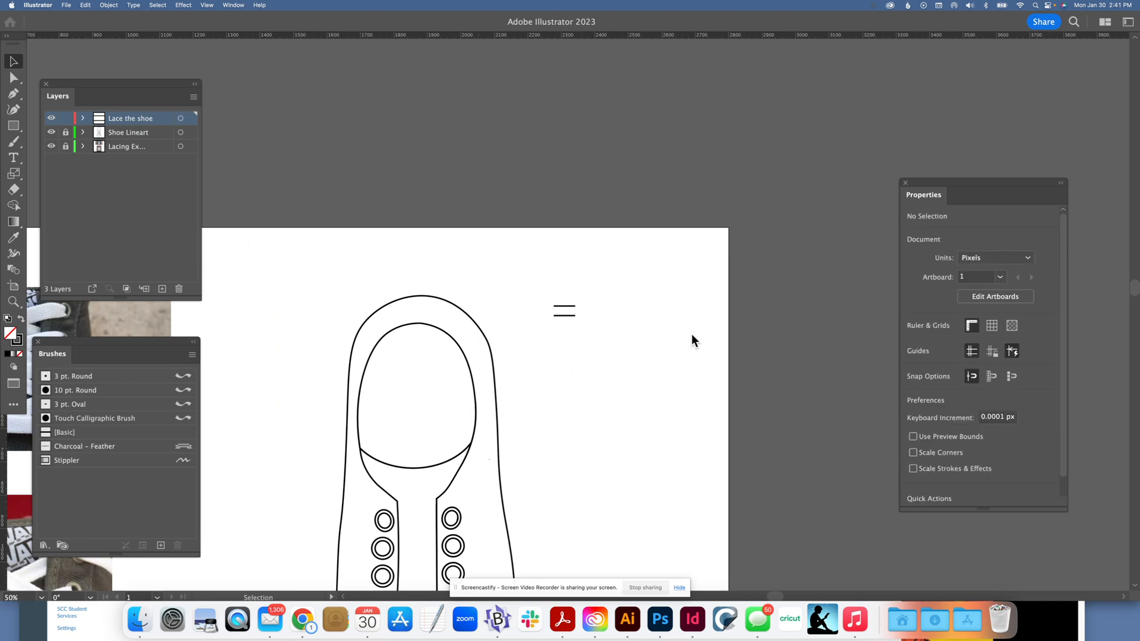
pyautogui.click(565, 306)
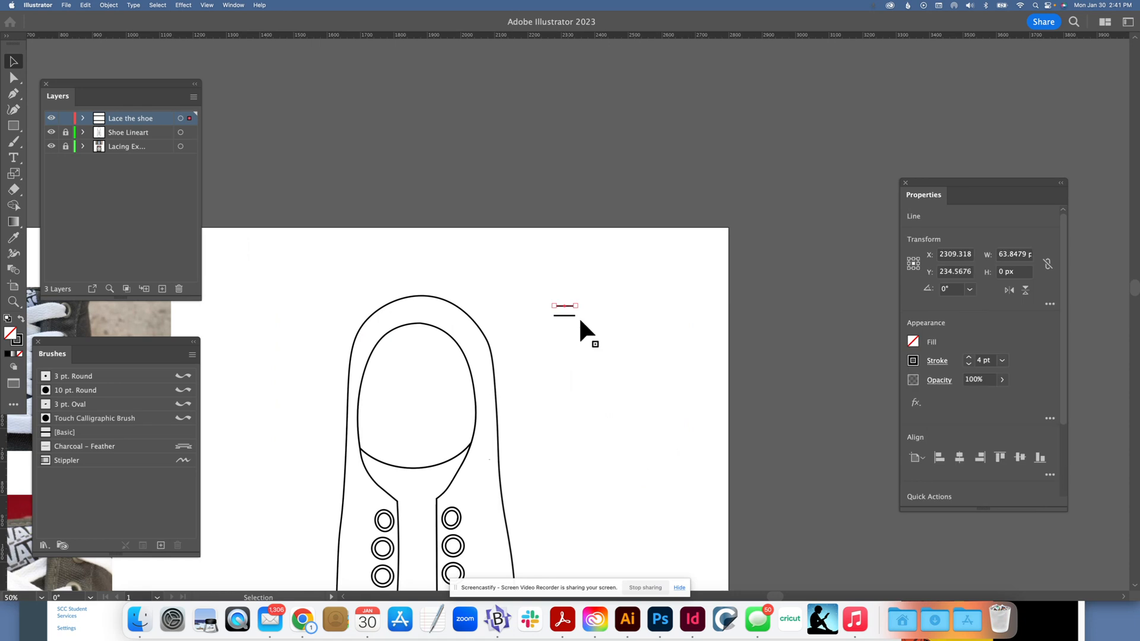
pyautogui.click(580, 321)
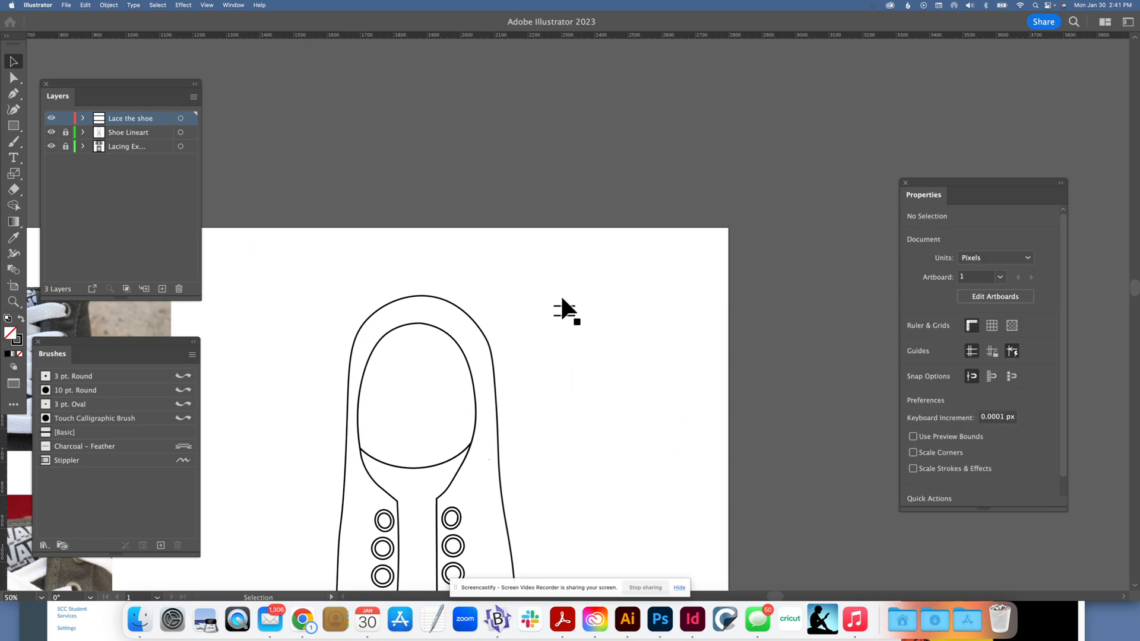
pyautogui.moveTo(561, 298); pyautogui.dragTo(572, 330)
pyautogui.press('Delete')
# Step: Draw a short horizontal line segment about 70 px long with a 4 pt stroke in the empty area beside the shoe
pyautogui.click(14, 129)
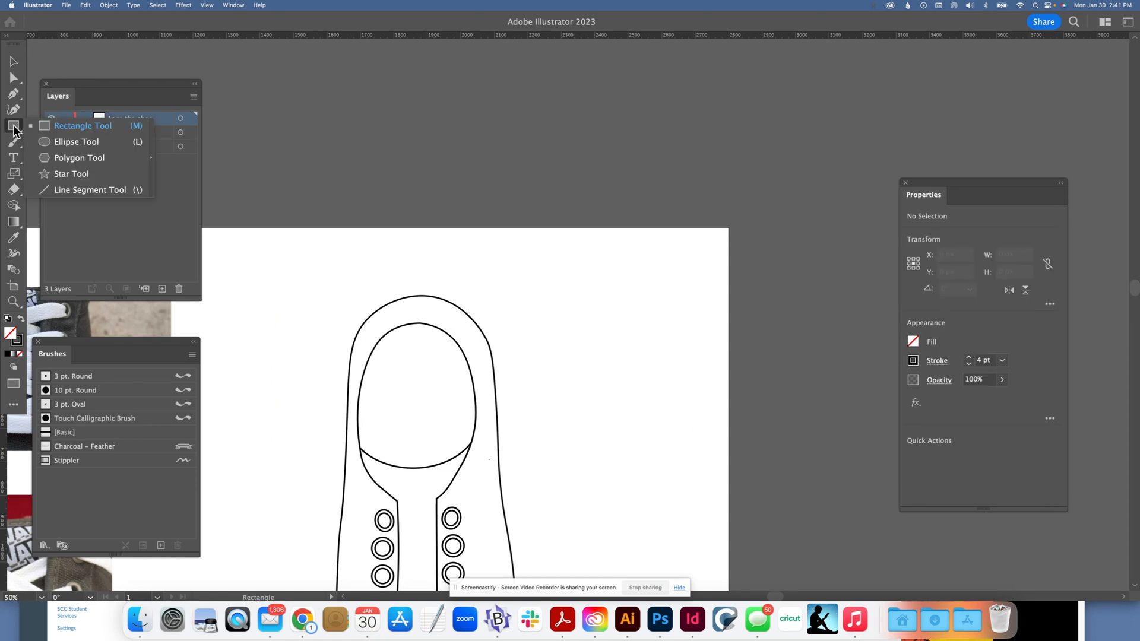
pyautogui.click(99, 190)
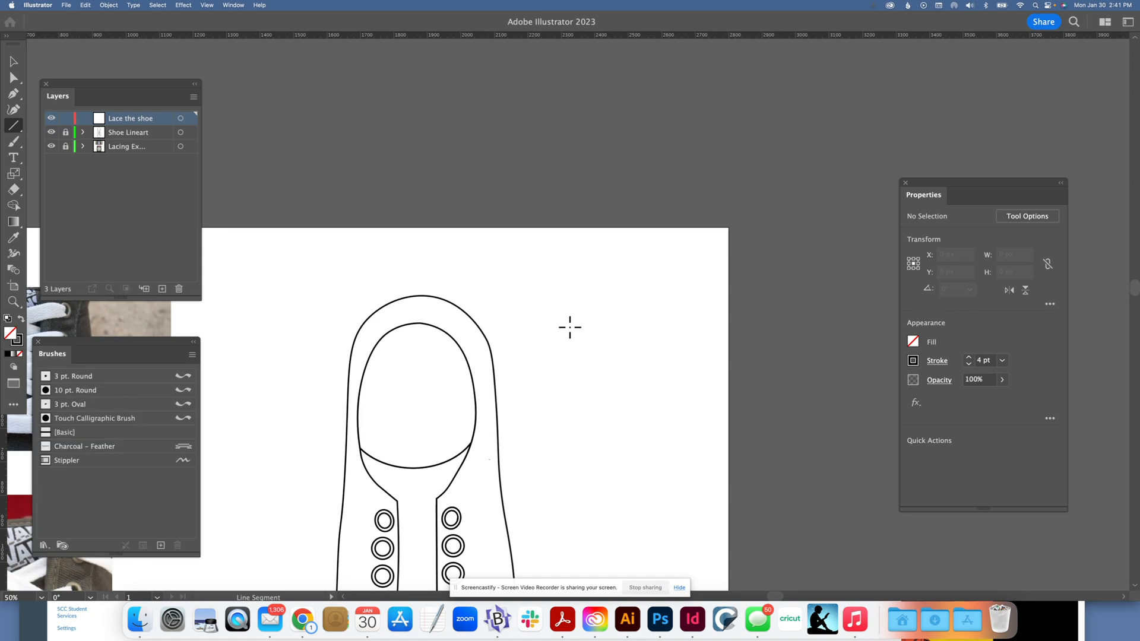
pyautogui.moveTo(570, 327); pyautogui.dragTo(594, 327)
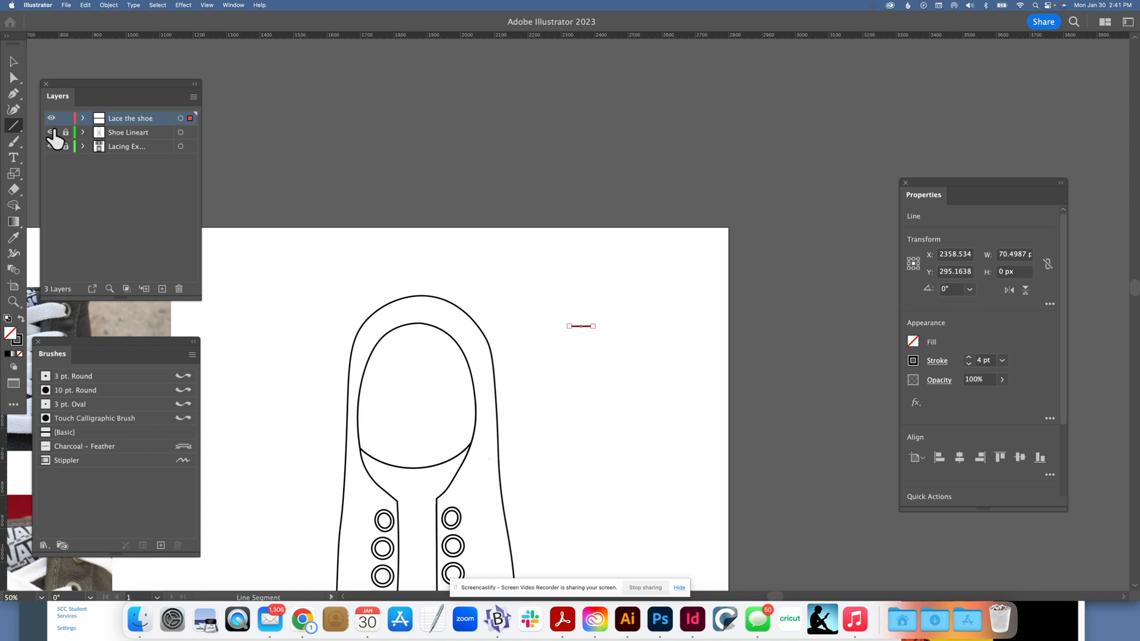
pyautogui.click(16, 64)
pyautogui.click(599, 331)
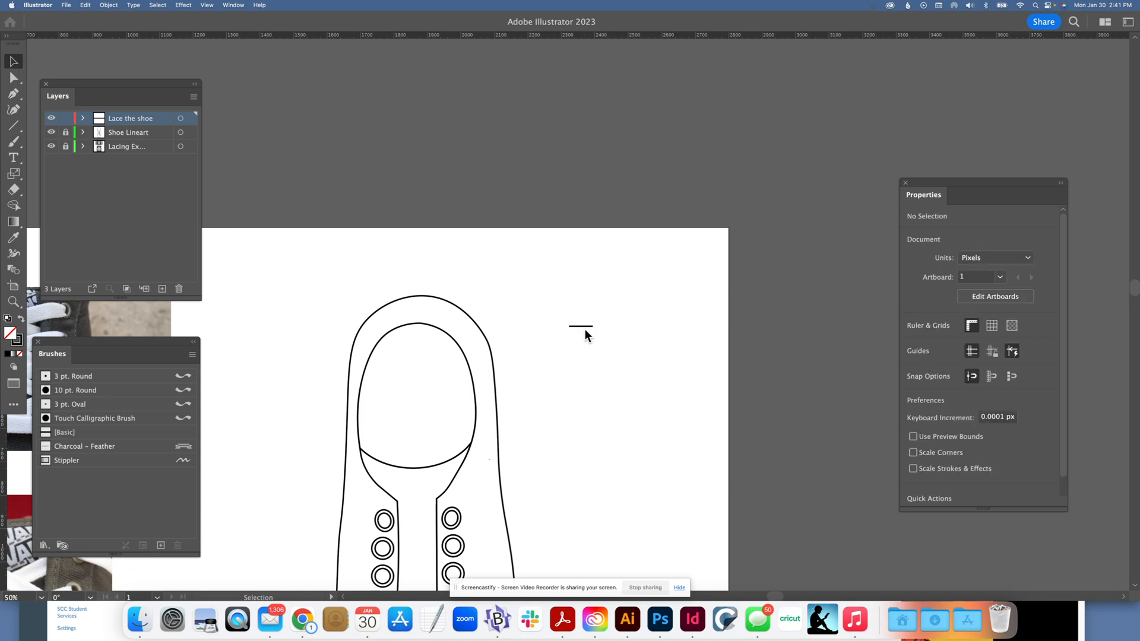
# Step: Duplicate the short line about 32 px directly below the original to form a parallel pair
pyautogui.click(584, 328)
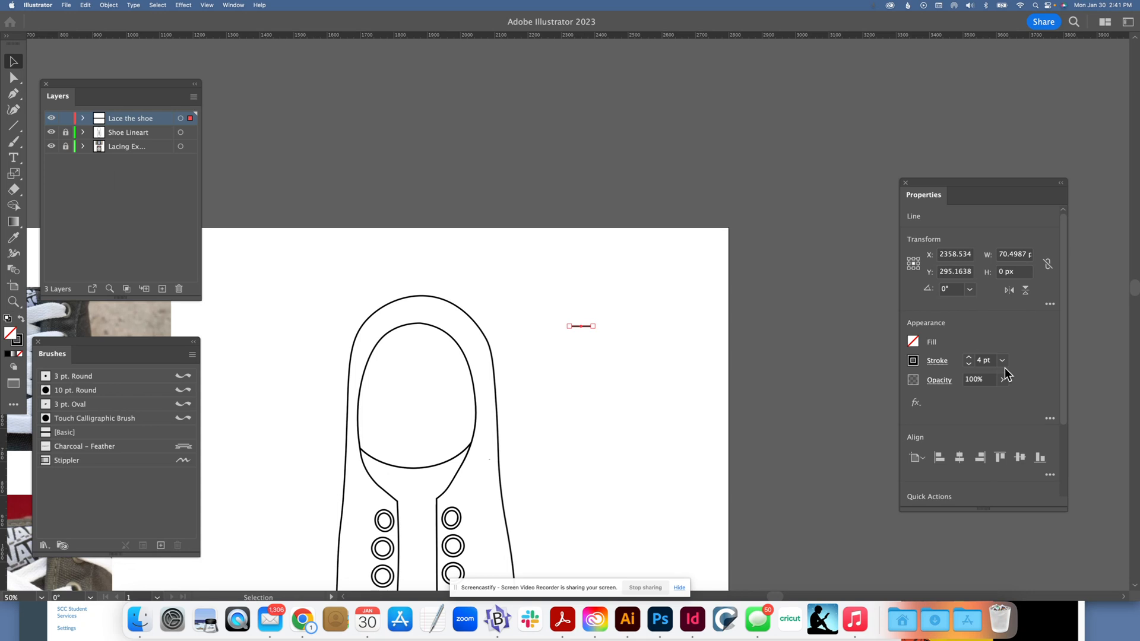
pyautogui.click(601, 332)
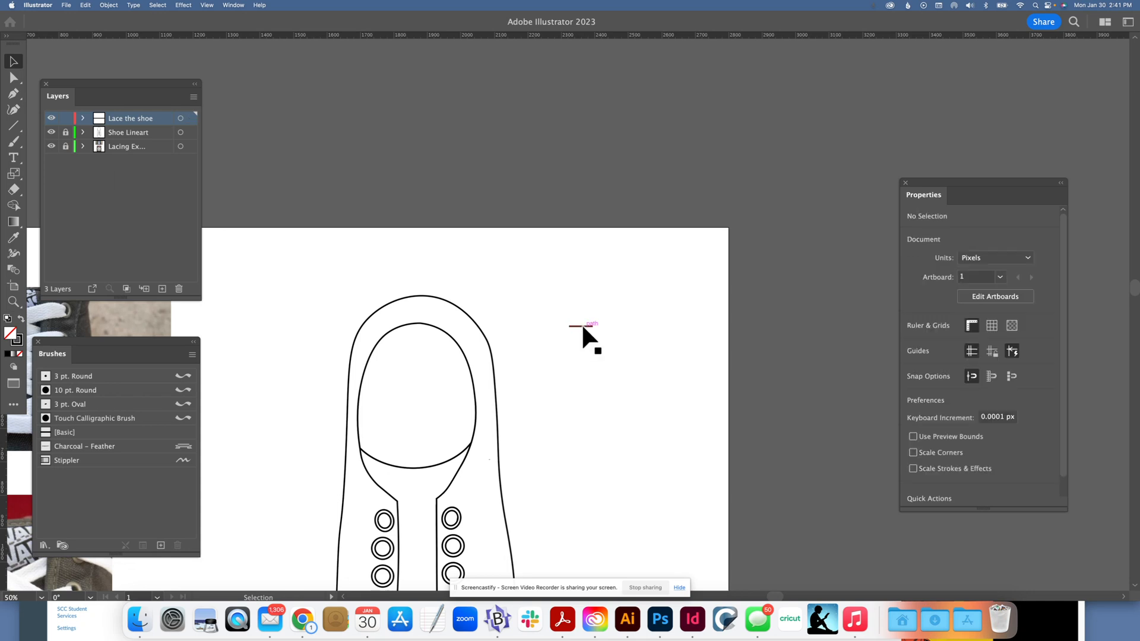
pyautogui.click(583, 330)
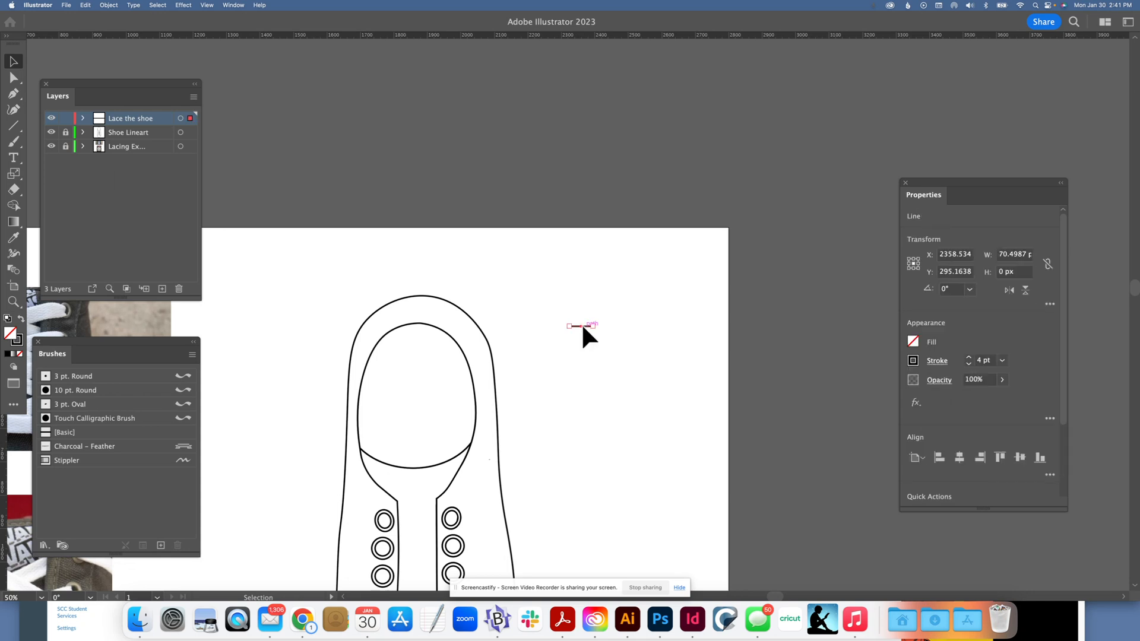
pyautogui.press('a')
pyautogui.press('v')
pyautogui.moveTo(581, 326); pyautogui.dragTo(581, 337)
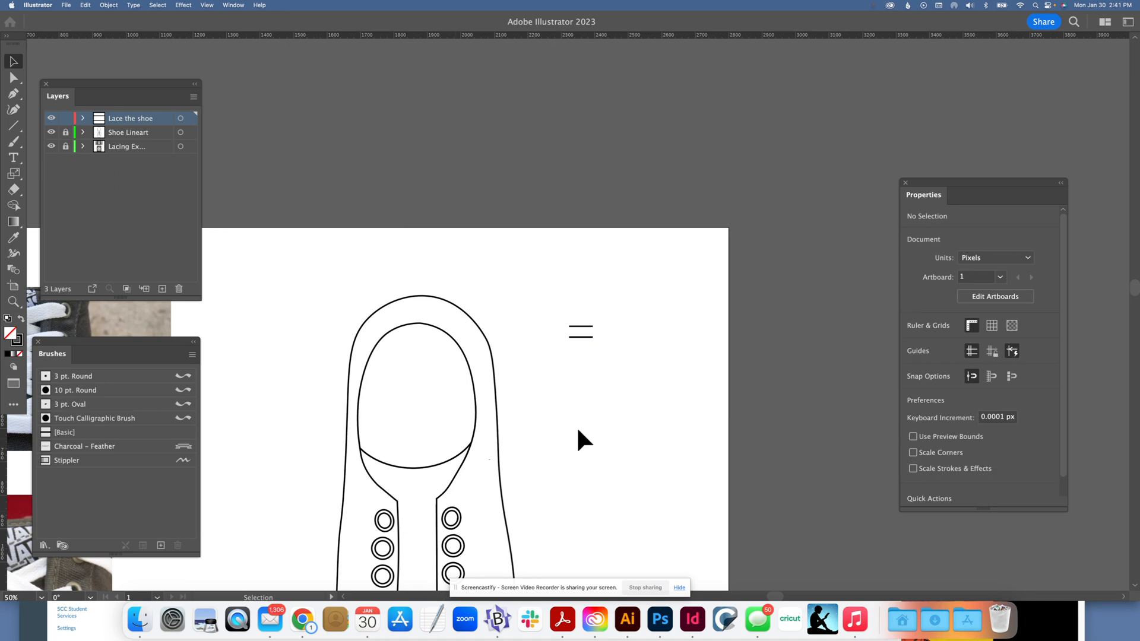
# Step: Group the two parallel lines and shift the Brushes panel closer to the artwork
pyautogui.click(590, 336)
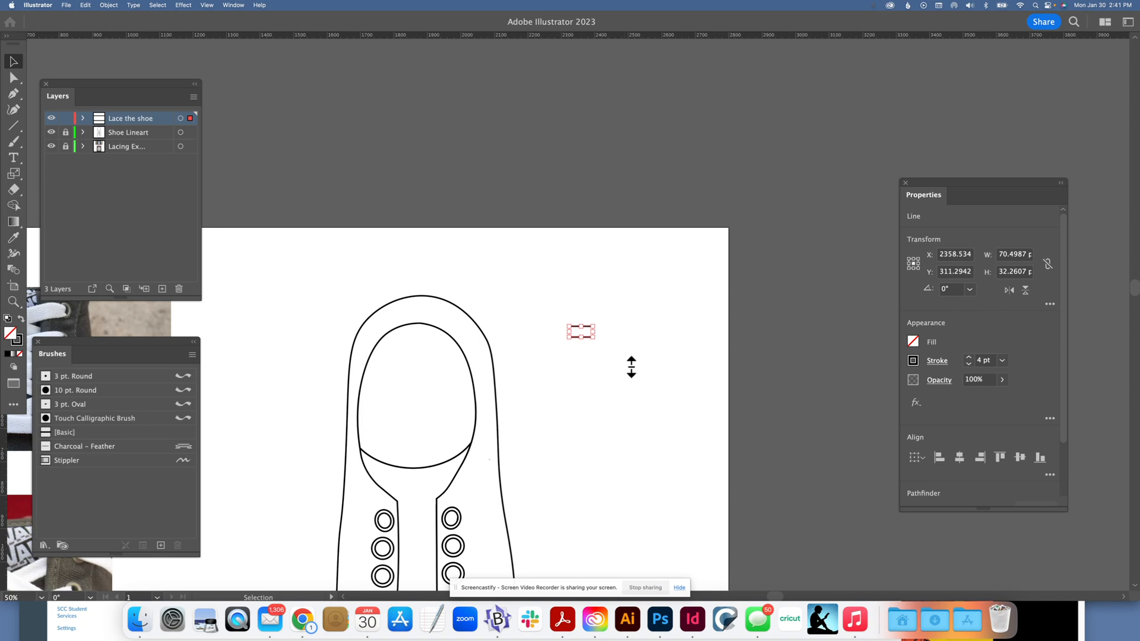
pyautogui.moveTo(112, 344); pyautogui.dragTo(179, 330)
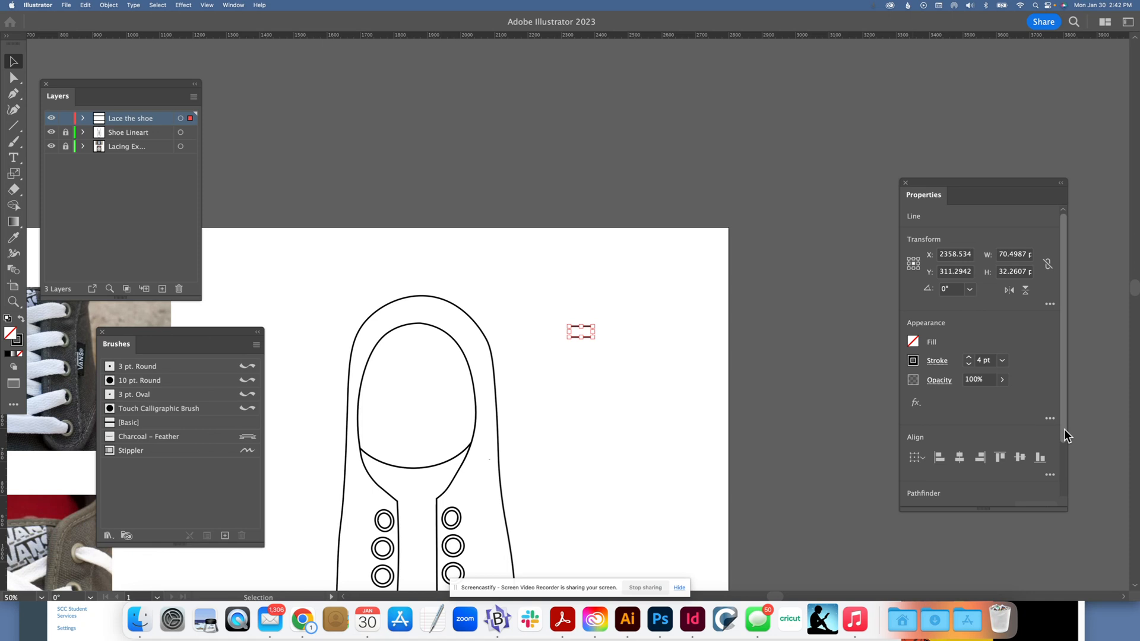
pyautogui.moveTo(1064, 429); pyautogui.dragTo(969, 500)
pyautogui.click(968, 498)
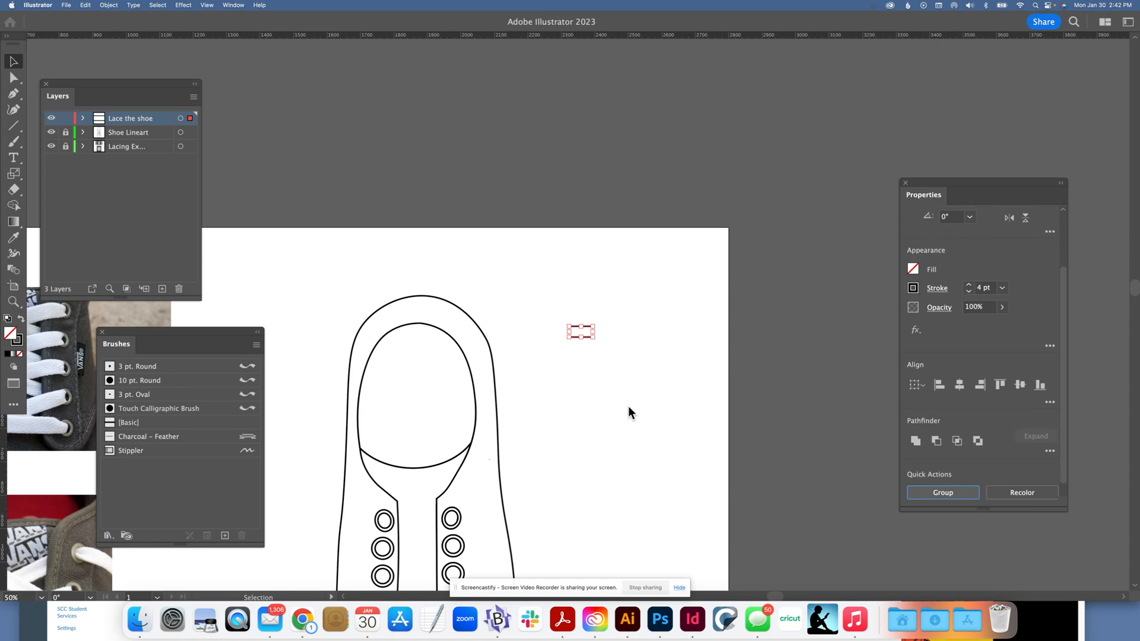
pyautogui.click(628, 406)
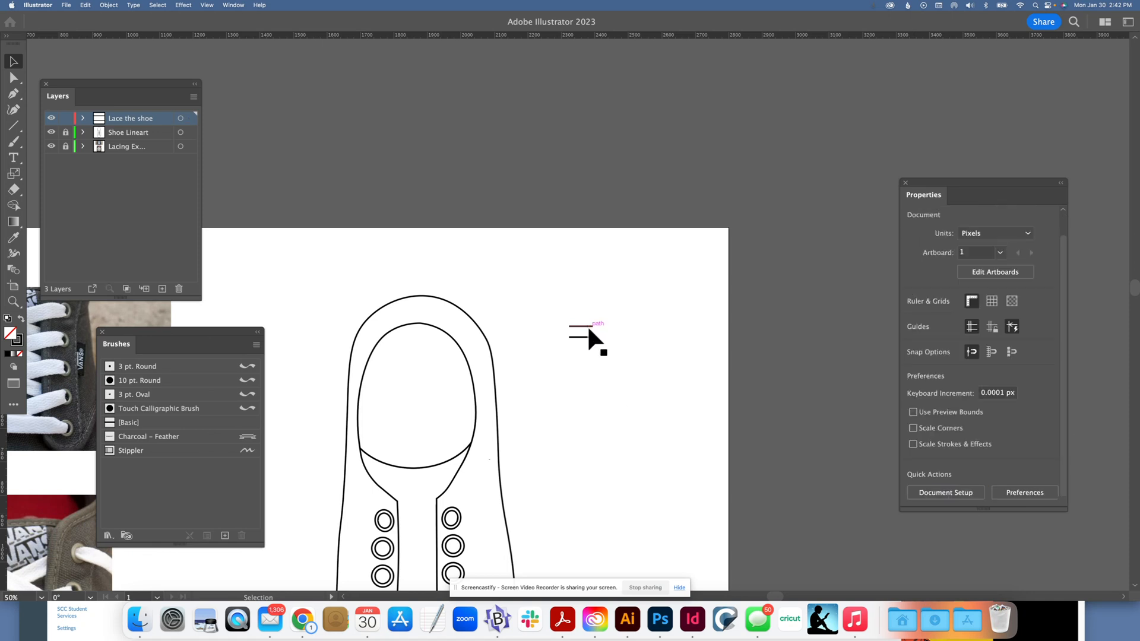
pyautogui.click(588, 329)
pyautogui.click(584, 330)
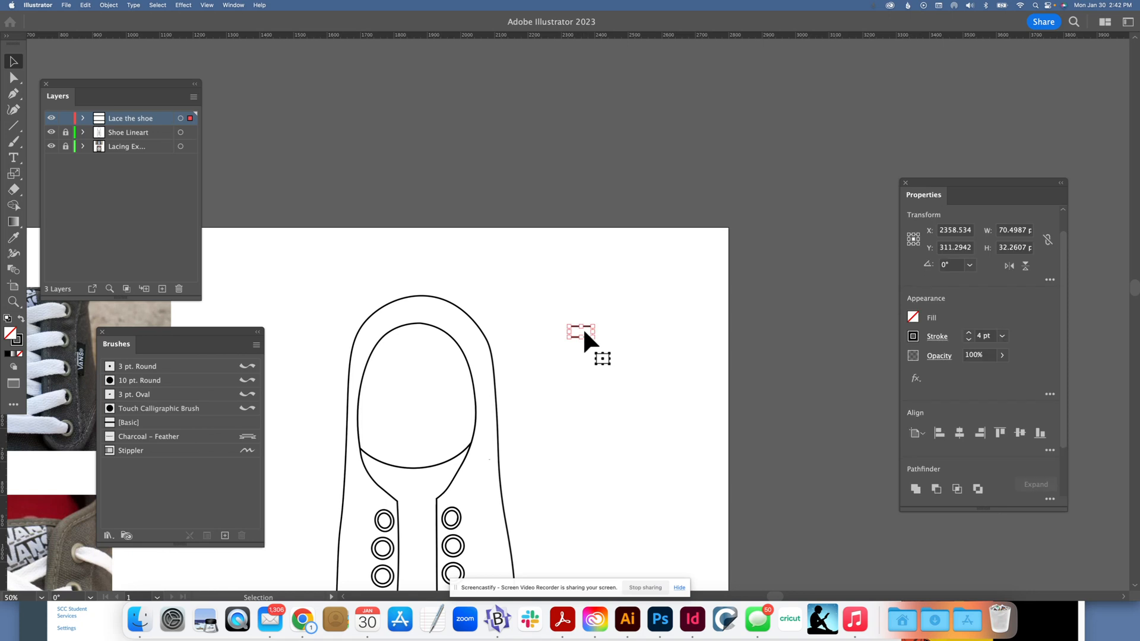
pyautogui.click(553, 333)
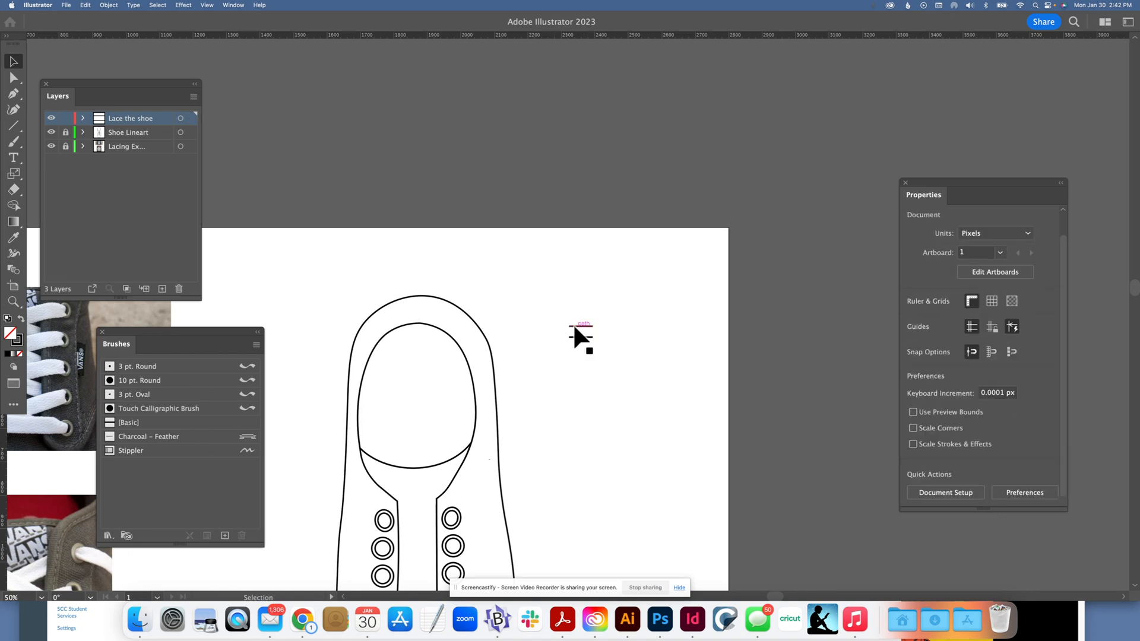
# Step: Create a pattern brush named Shoe Lace from the grouped pair of lines, keeping the default brush options
pyautogui.moveTo(575, 325)
pyautogui.mouseDown()
pyautogui.moveTo(435, 282)
pyautogui.moveTo(349, 318)
pyautogui.moveTo(200, 456)
pyautogui.mouseUp()
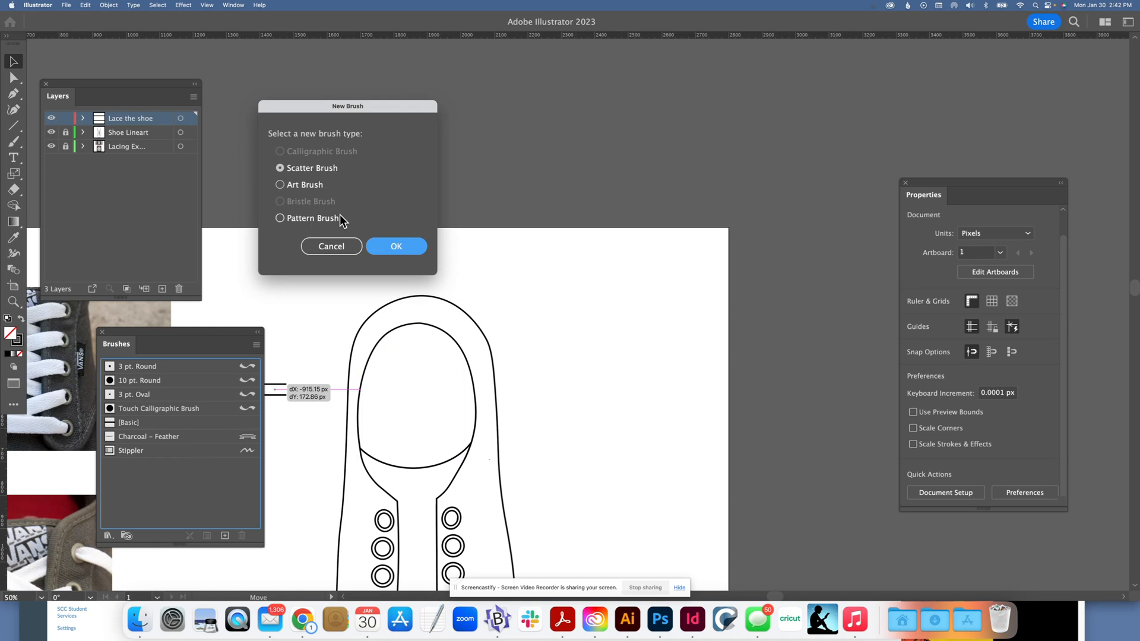
pyautogui.click(280, 218)
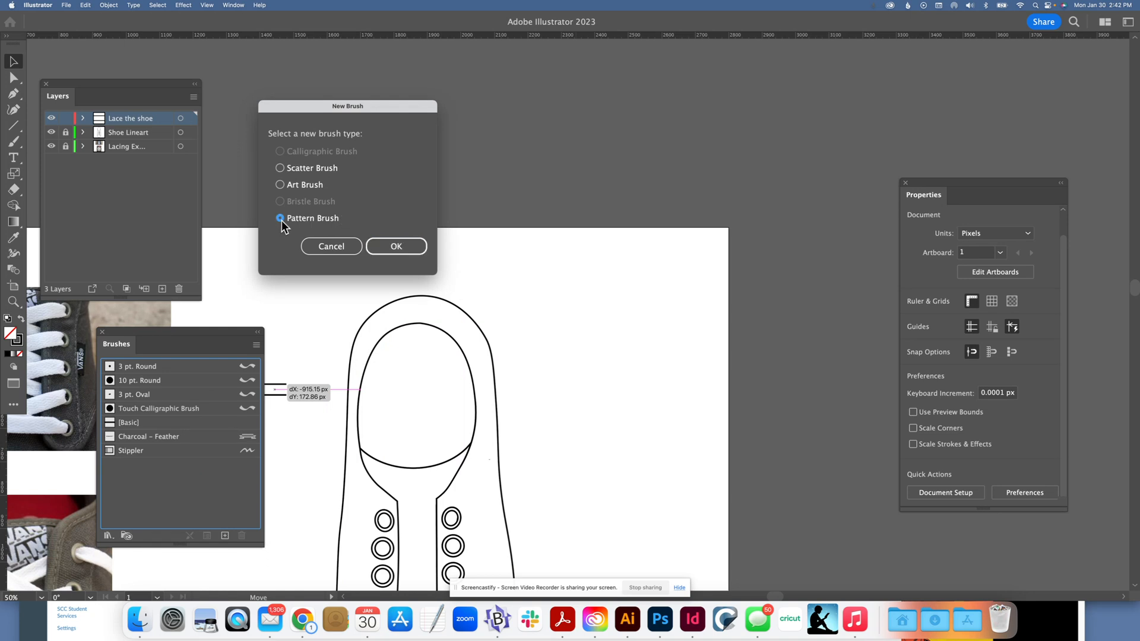
pyautogui.click(396, 240)
pyautogui.click(402, 248)
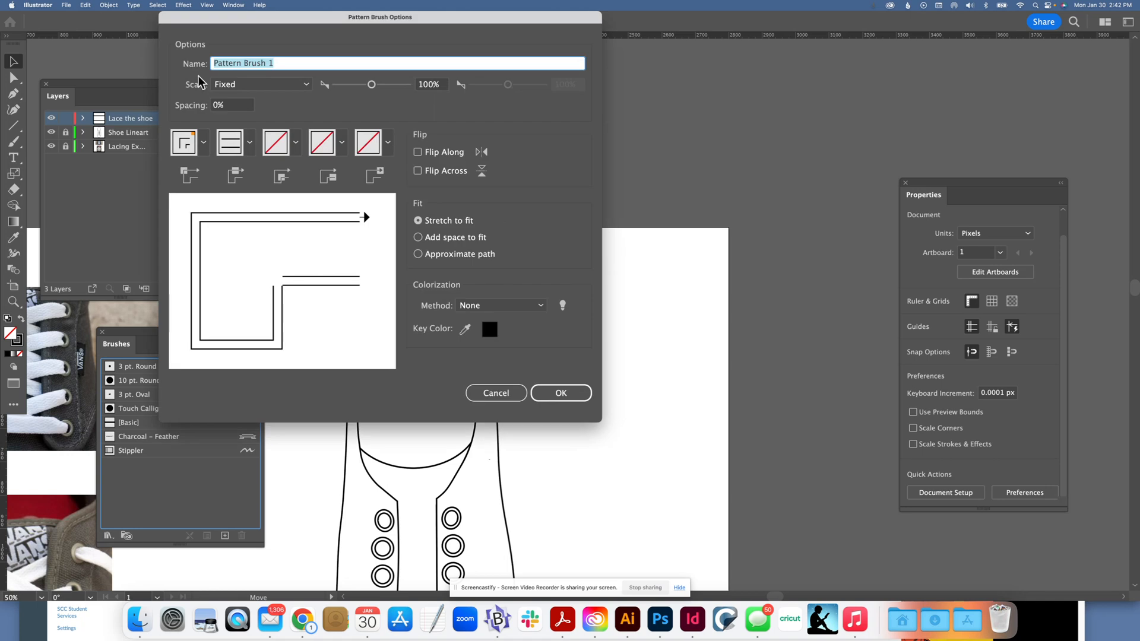
pyautogui.write('Shoe Lace')
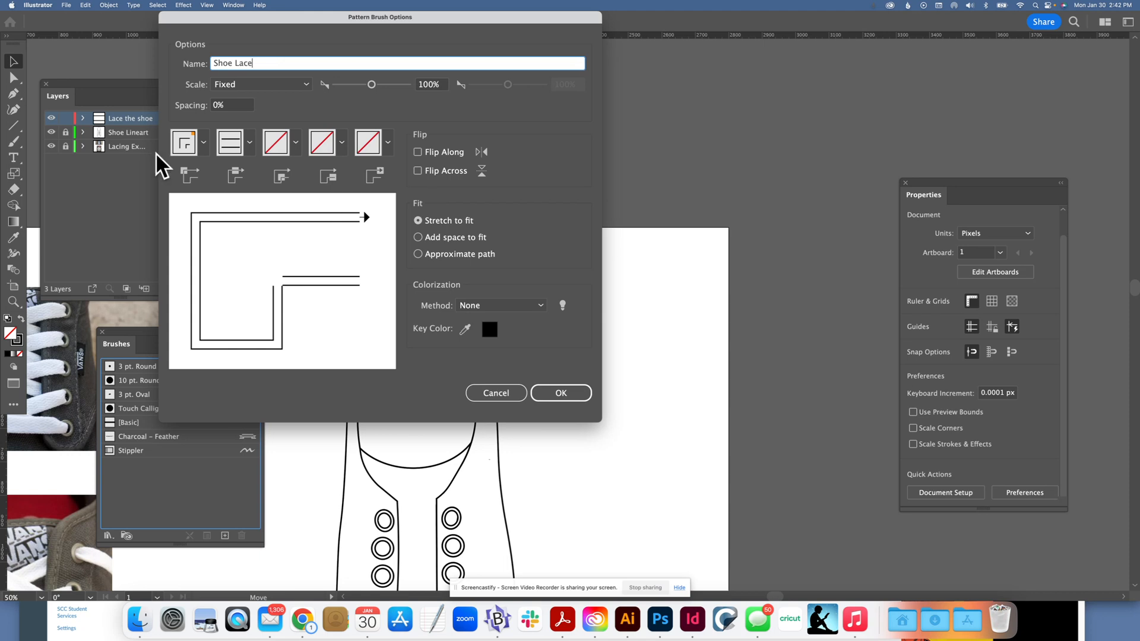
pyautogui.click(573, 397)
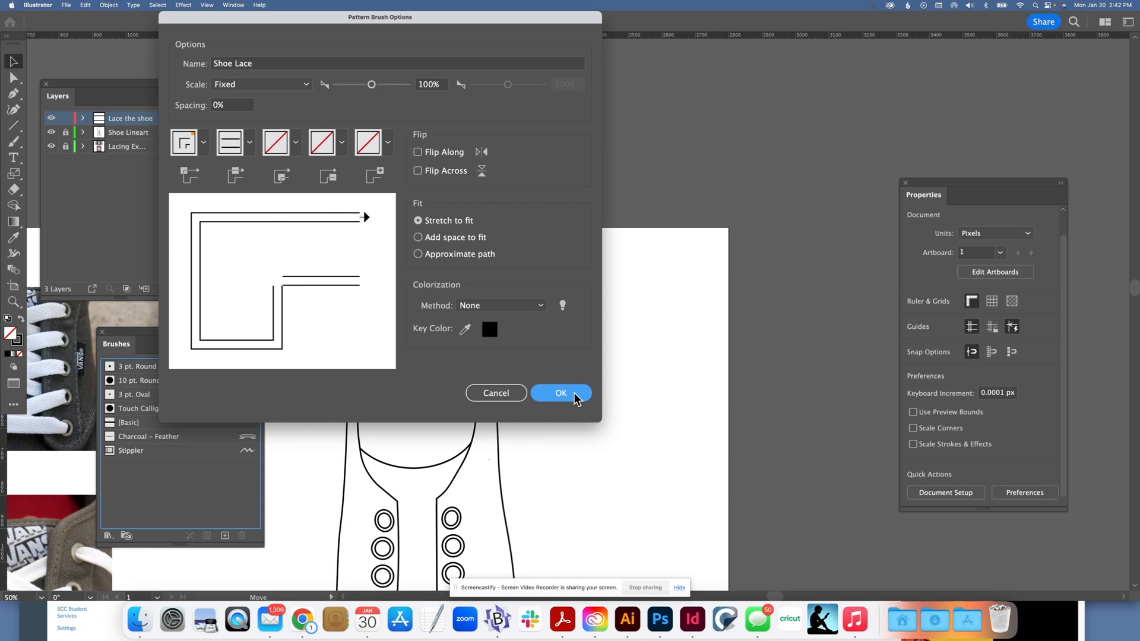
pyautogui.click(523, 284)
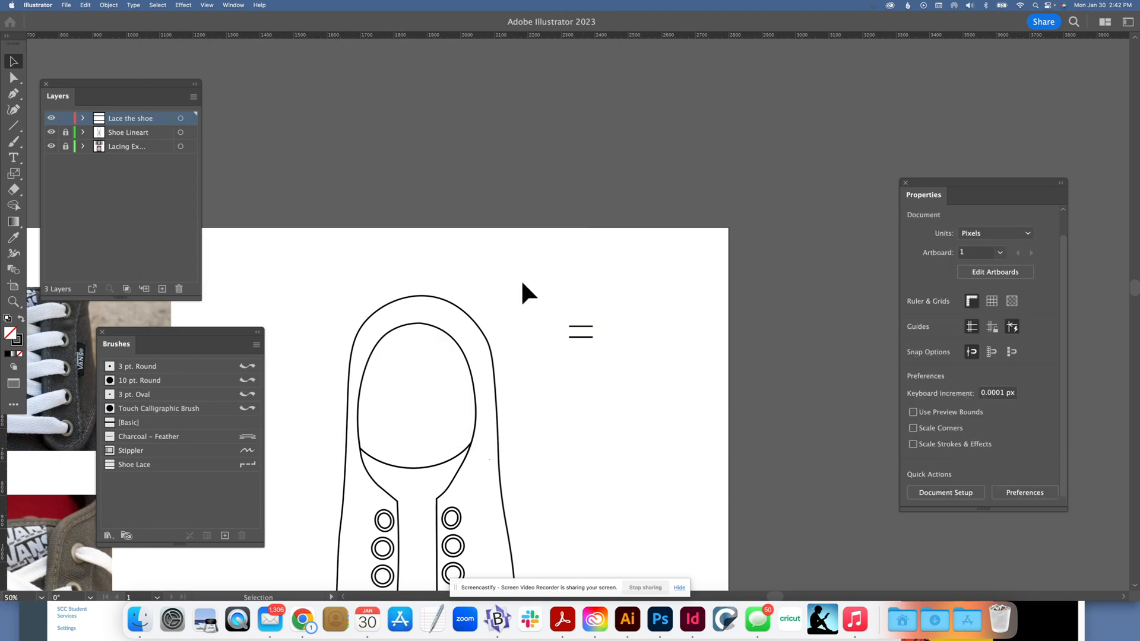
# Step: Activate the Paintbrush with the Shoe Lace brush and shift its fidelity from Smooth toward Accurate
pyautogui.scroll(-2, 501, 239)
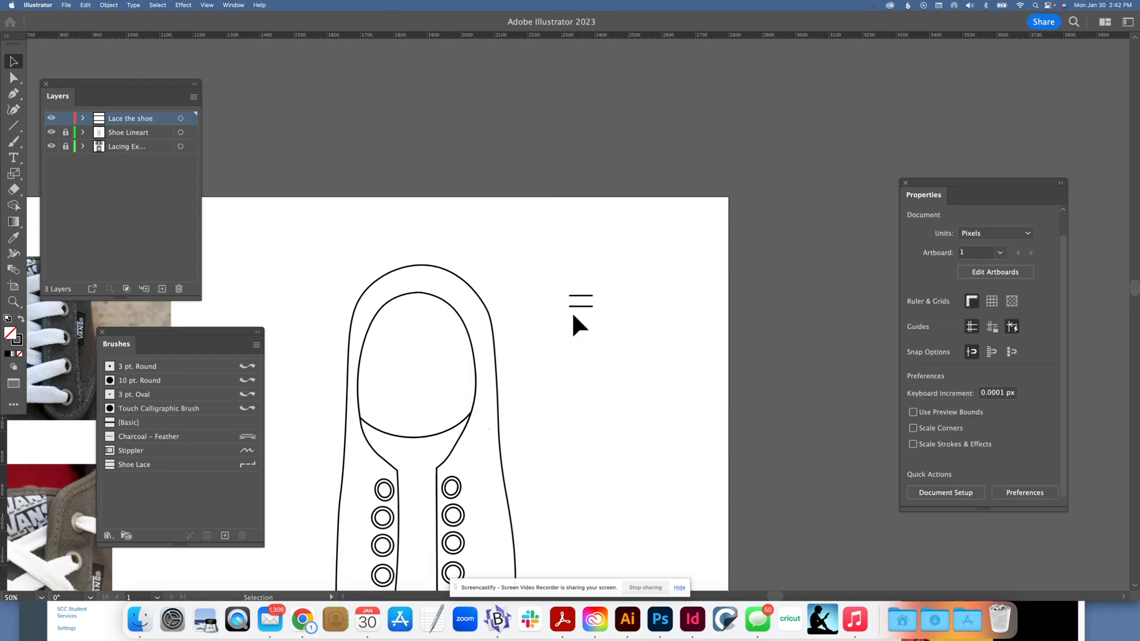
pyautogui.scroll(-2, 573, 315)
pyautogui.scroll(-3, 571, 305)
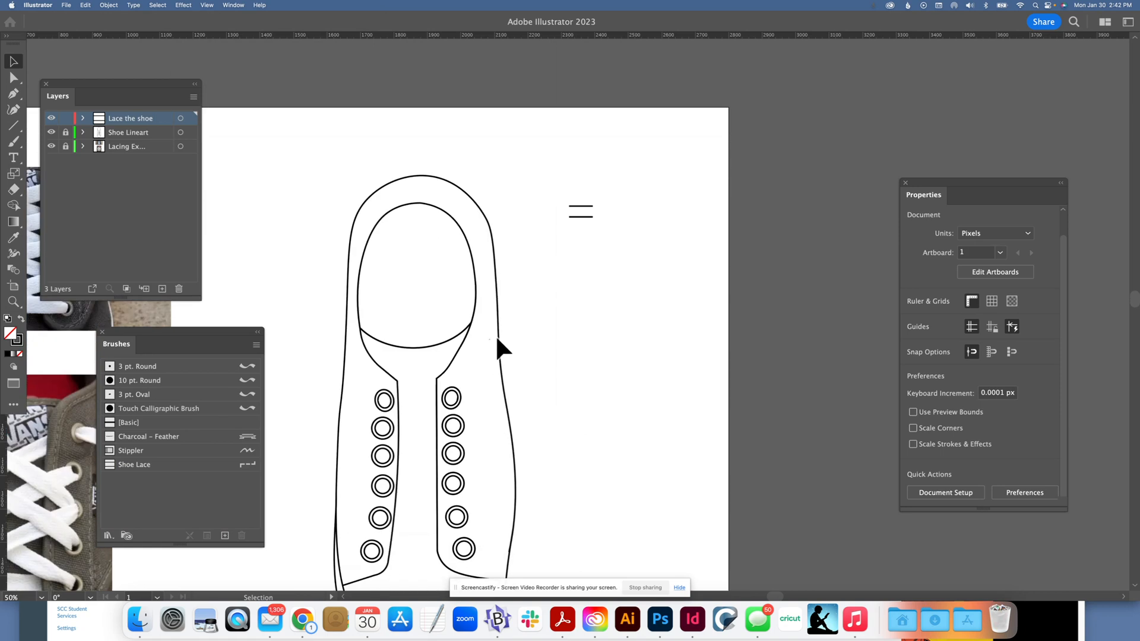
pyautogui.scroll(-3, 495, 334)
pyautogui.moveTo(533, 294); pyautogui.dragTo(858, 284)
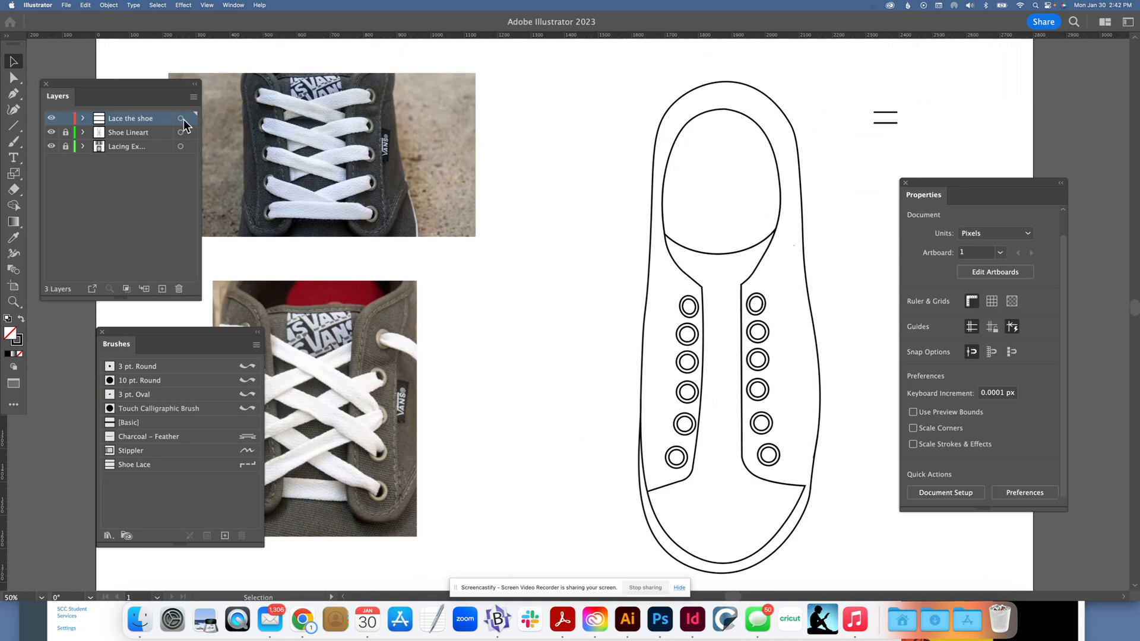
pyautogui.click(15, 143)
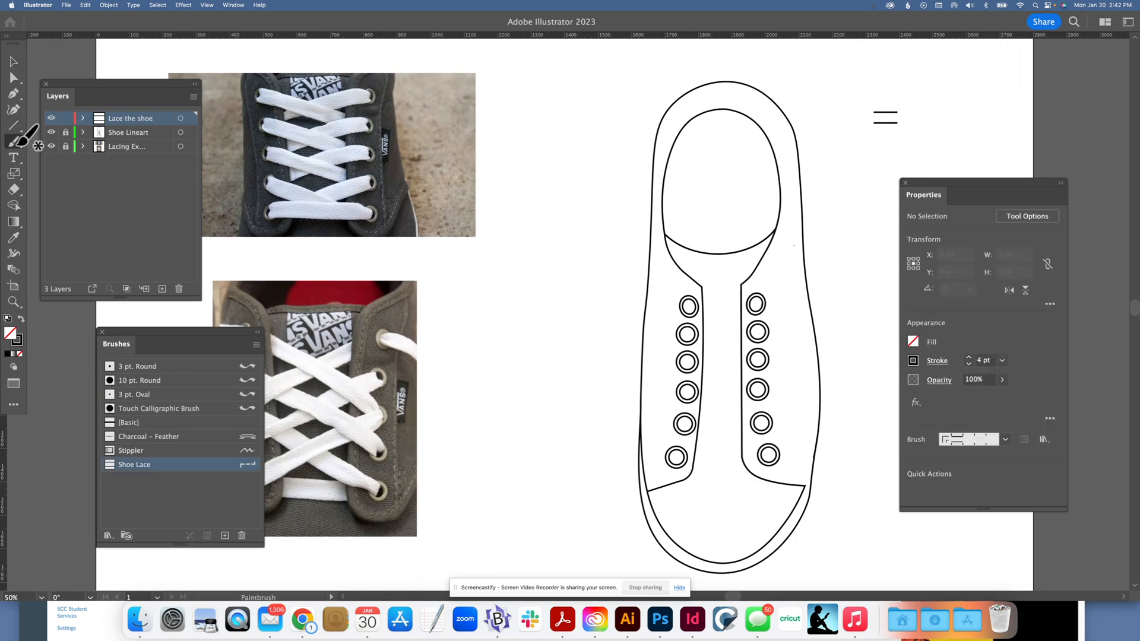
pyautogui.doubleClick(16, 141)
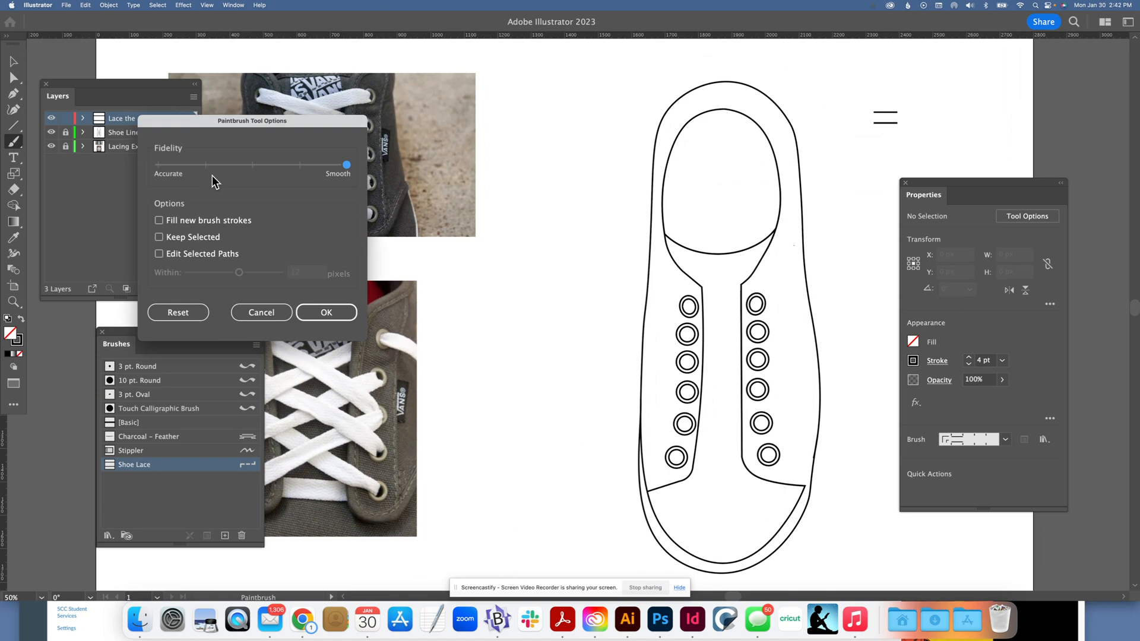
pyautogui.moveTo(346, 165); pyautogui.dragTo(287, 169)
pyautogui.click(326, 312)
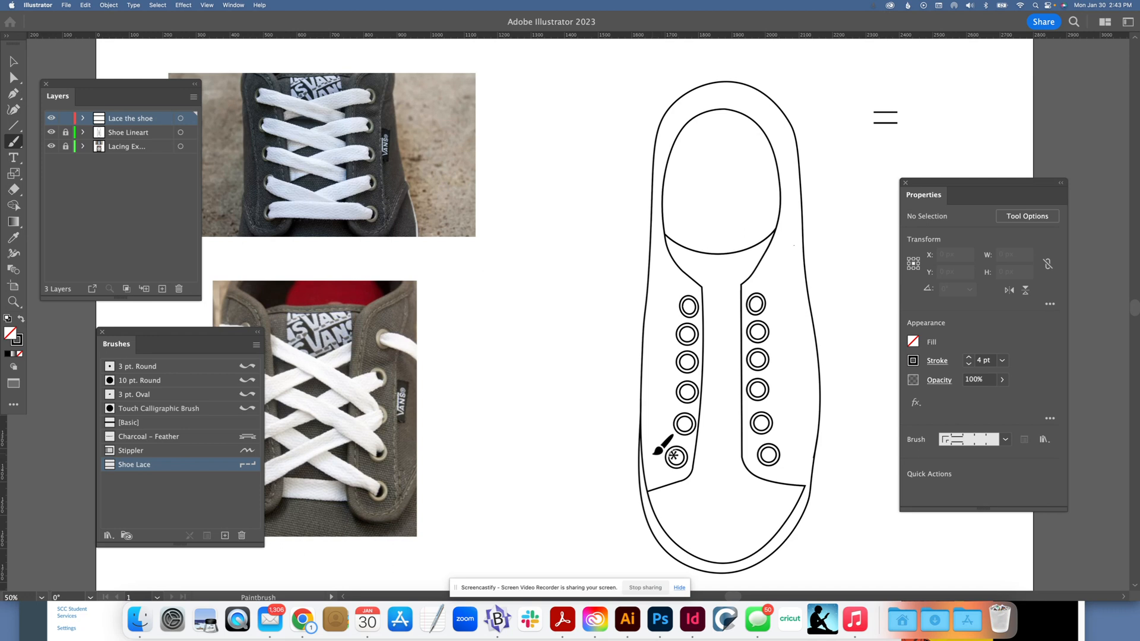
# Step: Paint a Shoe Lace stroke about 439 px wide across the lowest pair of eyelets and inspect its path in Outline view
pyautogui.moveTo(657, 447)
pyautogui.mouseDown()
pyautogui.moveTo(747, 461)
pyautogui.moveTo(802, 438)
pyautogui.mouseUp()
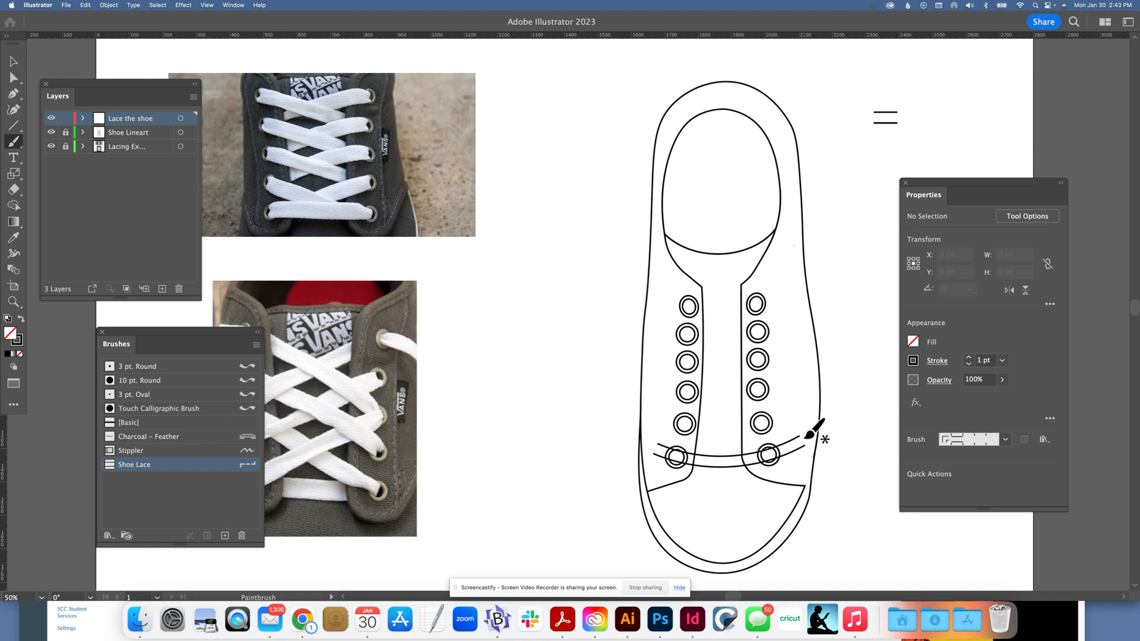
pyautogui.click(12, 62)
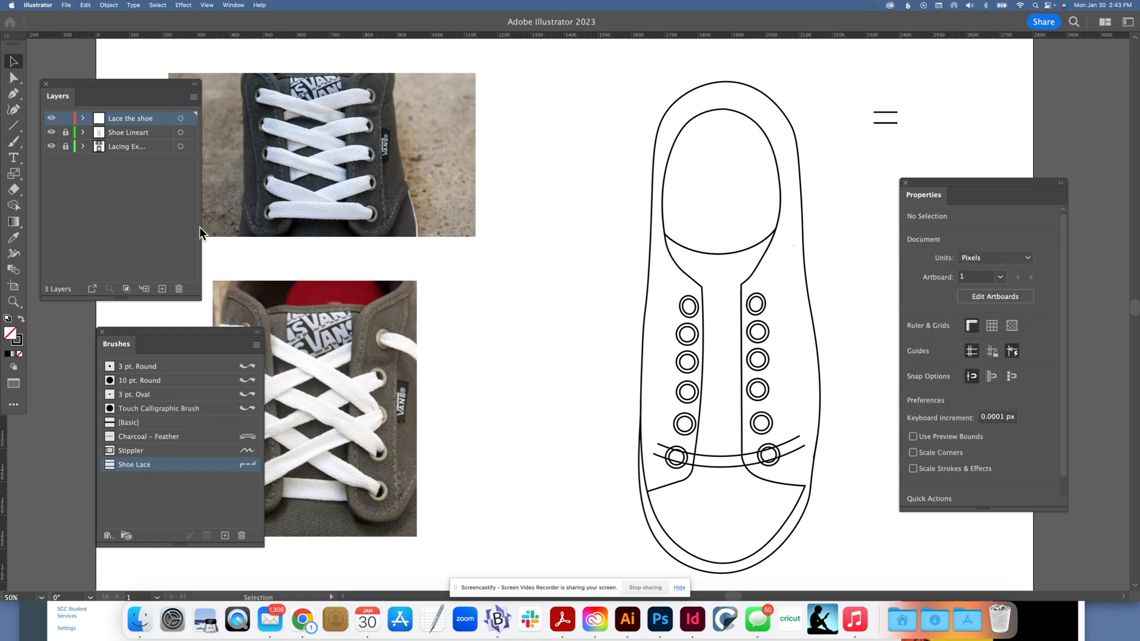
pyautogui.click(721, 469)
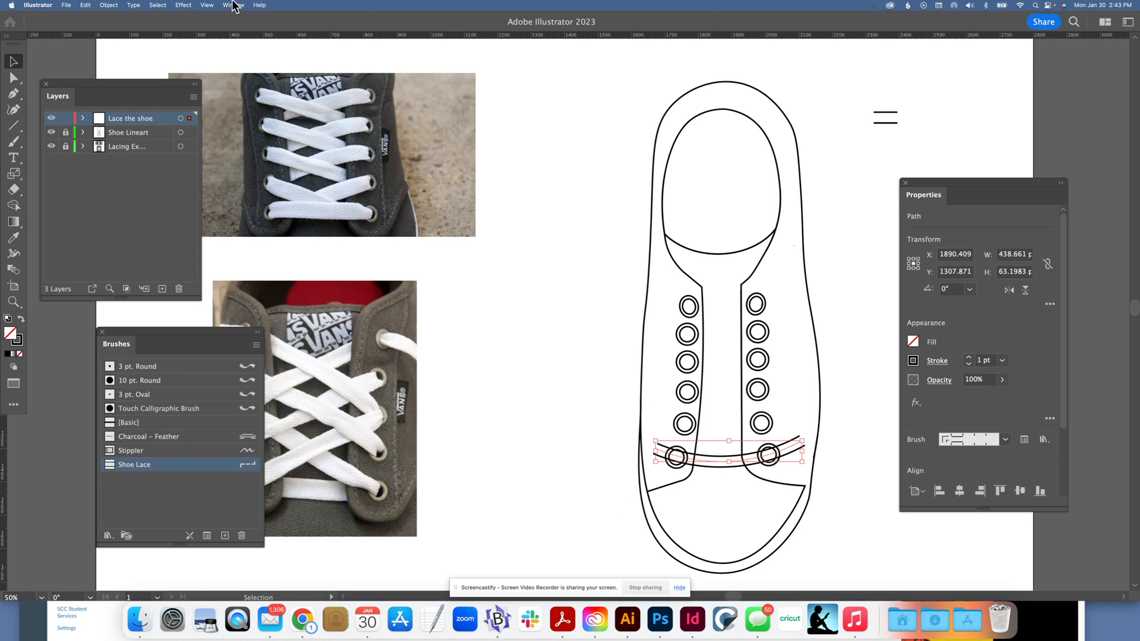
pyautogui.click(209, 6)
pyautogui.click(617, 468)
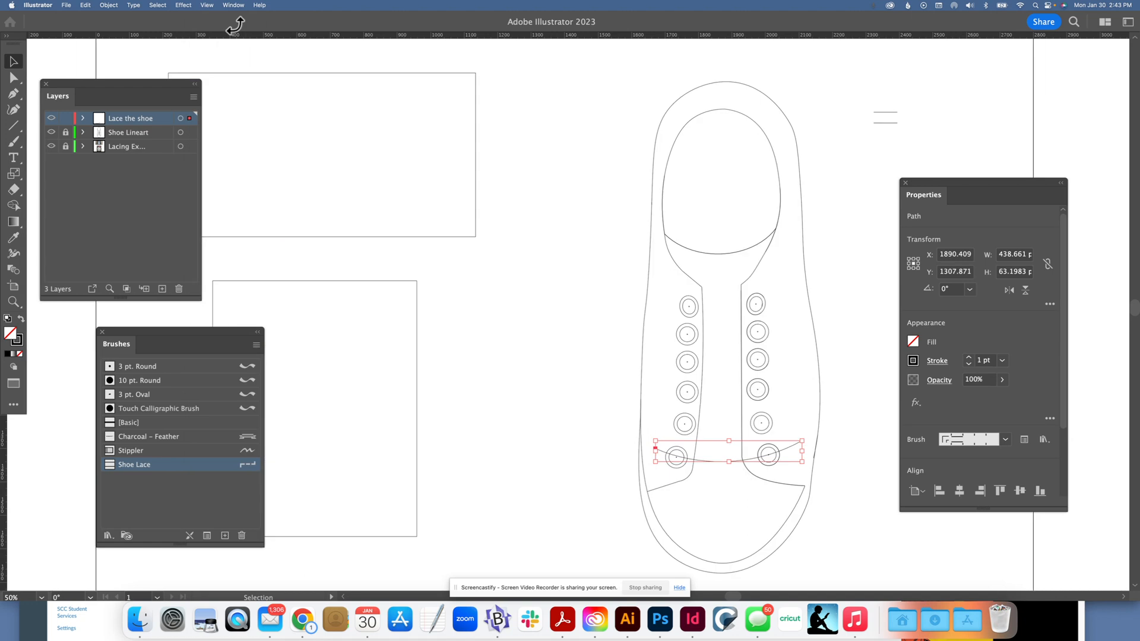
pyautogui.click(207, 4)
pyautogui.click(210, 18)
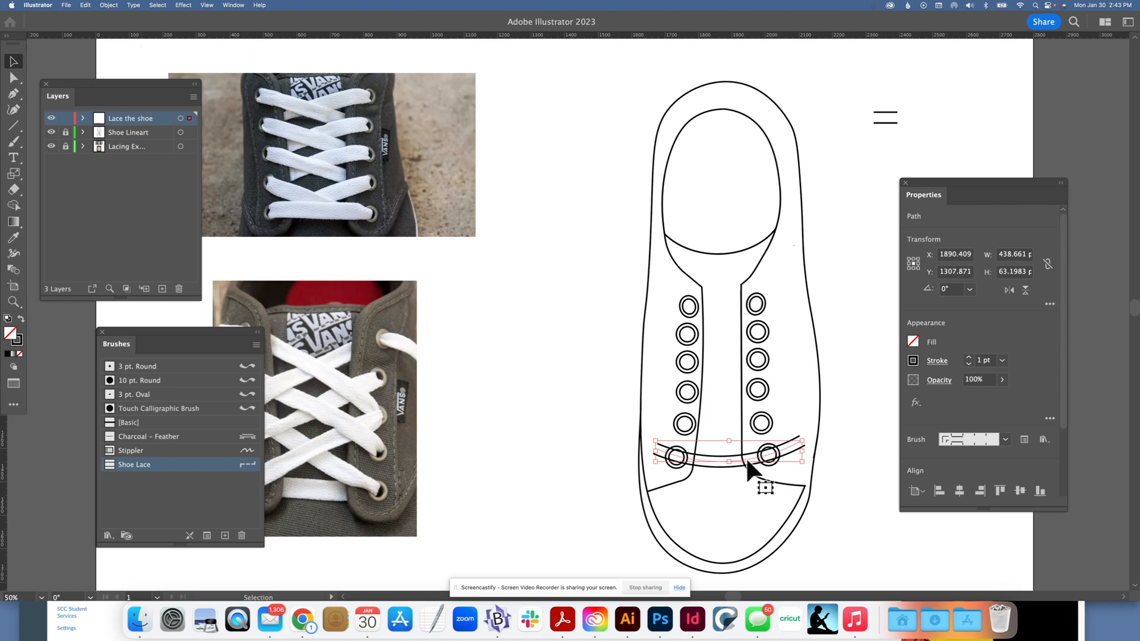
# Step: Expand the appearance of the painted lace and inspect its paths in Outline view
pyautogui.click(109, 5)
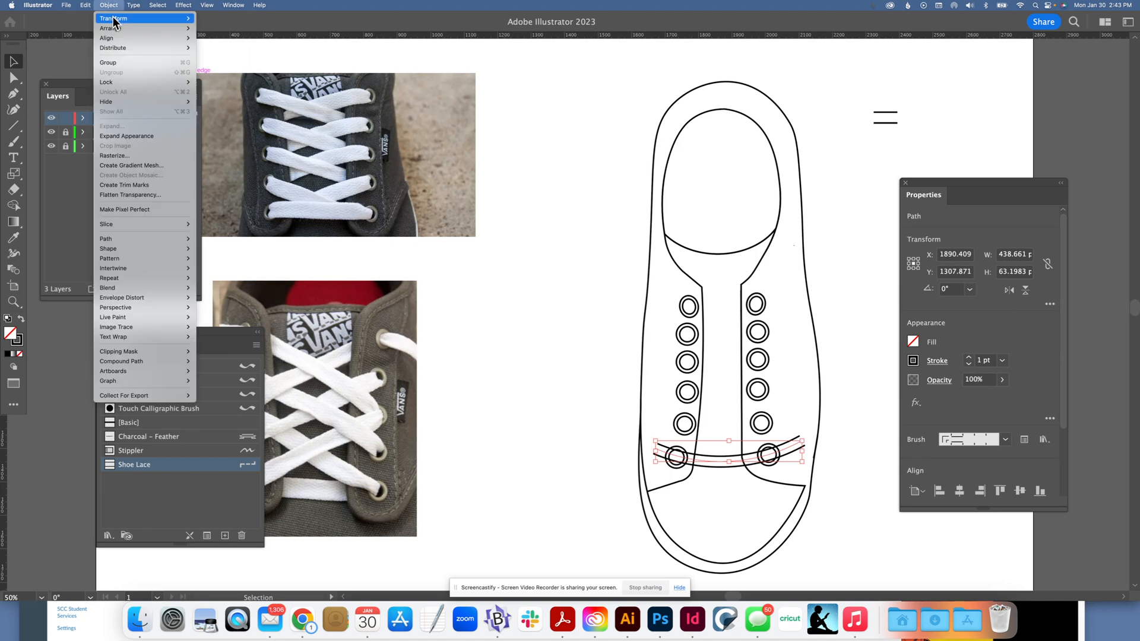
pyautogui.click(131, 137)
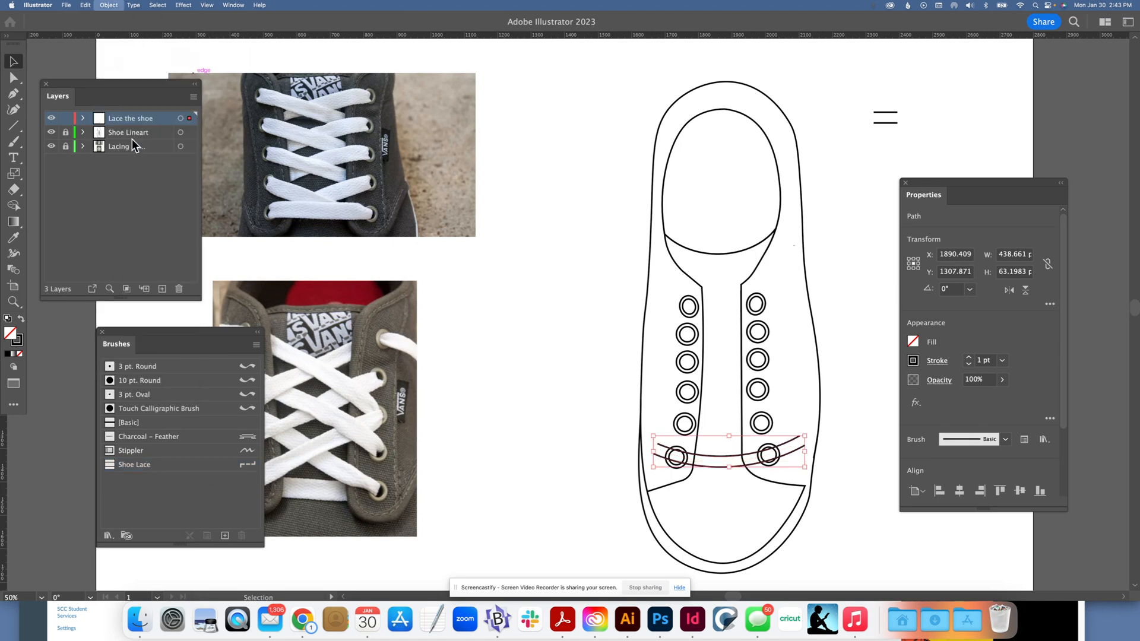
pyautogui.click(558, 351)
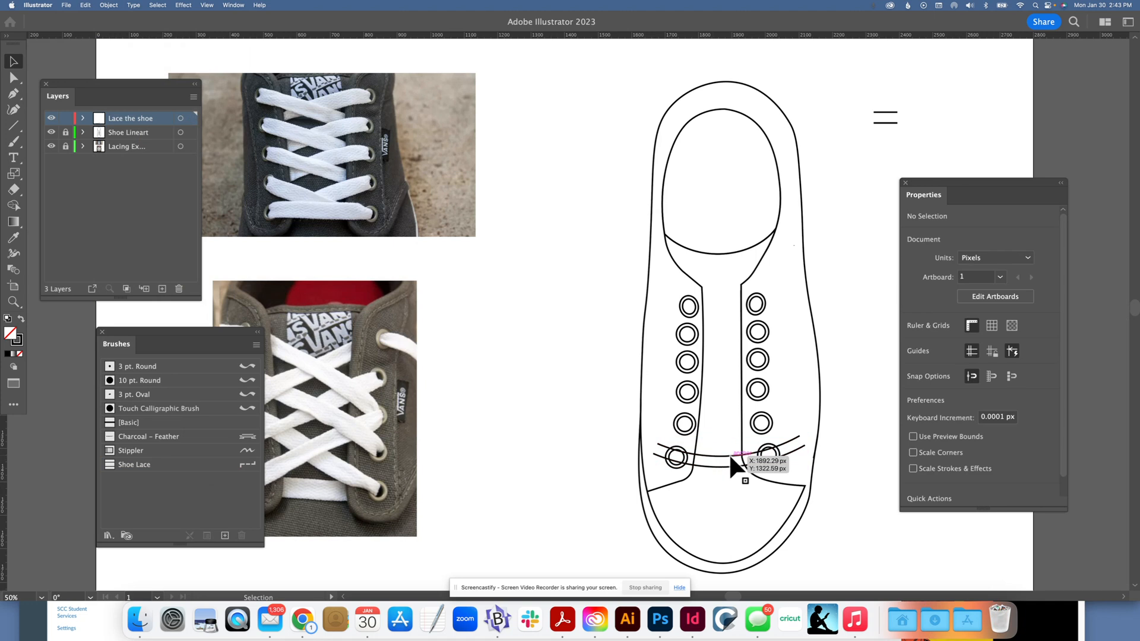
pyautogui.press('super+y')
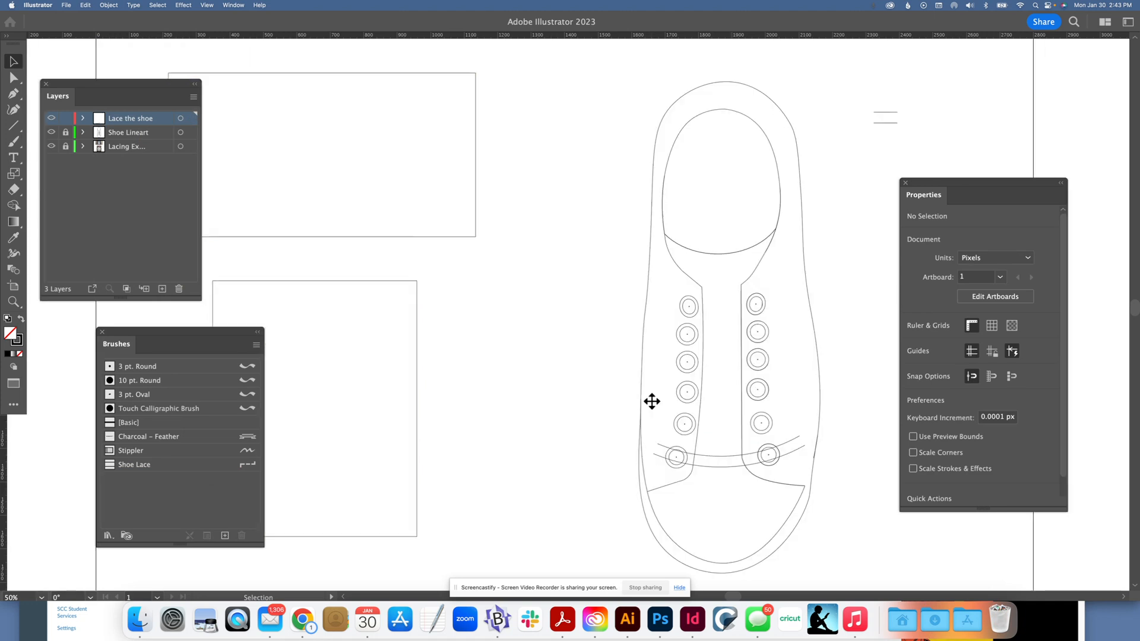
pyautogui.press('super+y')
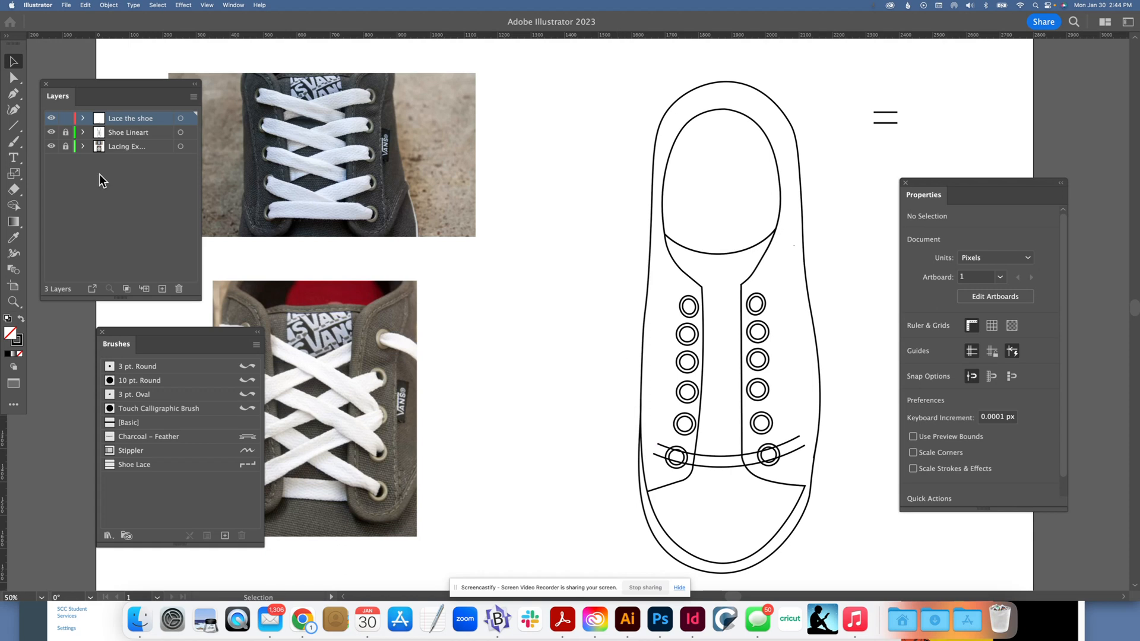
# Step: Unlock the Shoe Lineart layer, select the shoe together with the expanded lace, and activate the Shape Builder tool
pyautogui.click(65, 146)
pyautogui.moveTo(615, 298); pyautogui.dragTo(863, 586)
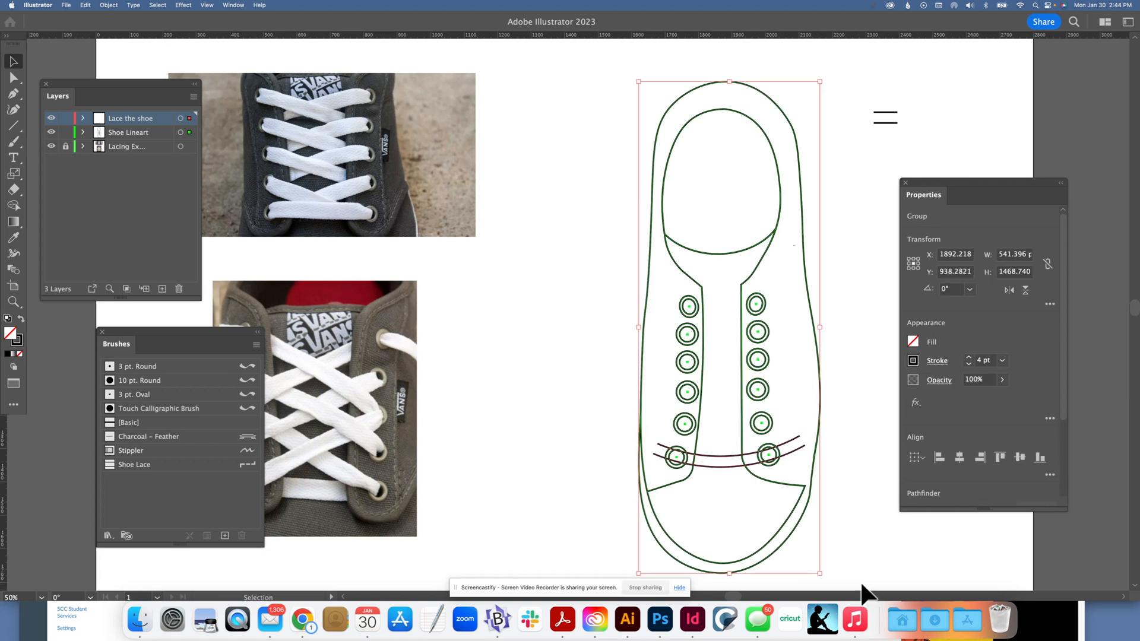
pyautogui.click(13, 207)
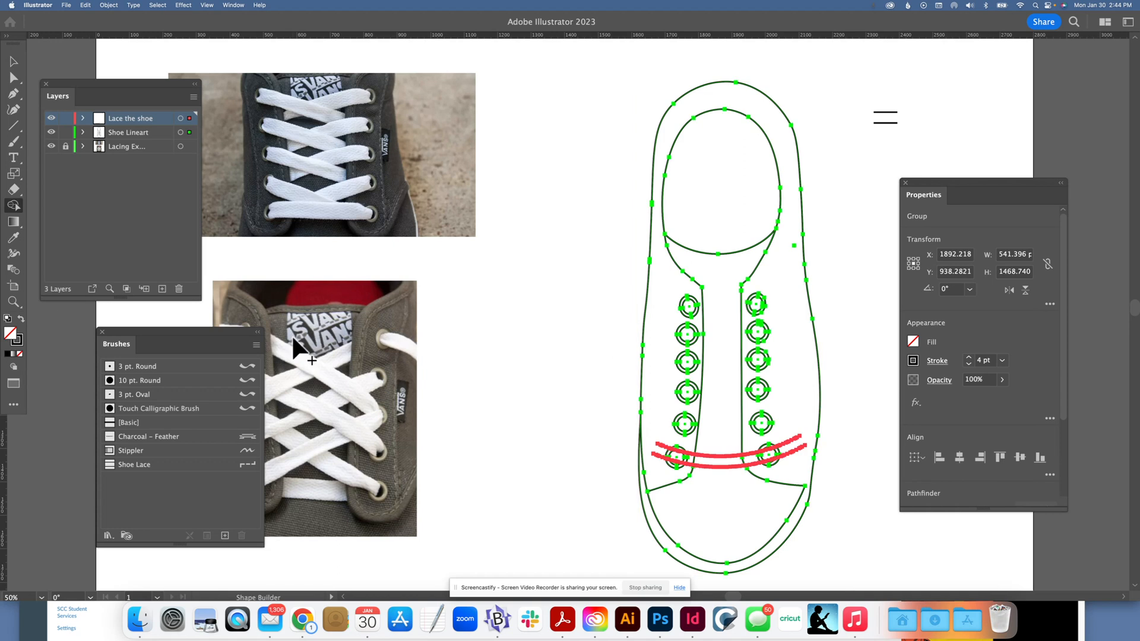
pyautogui.press('super+equal')
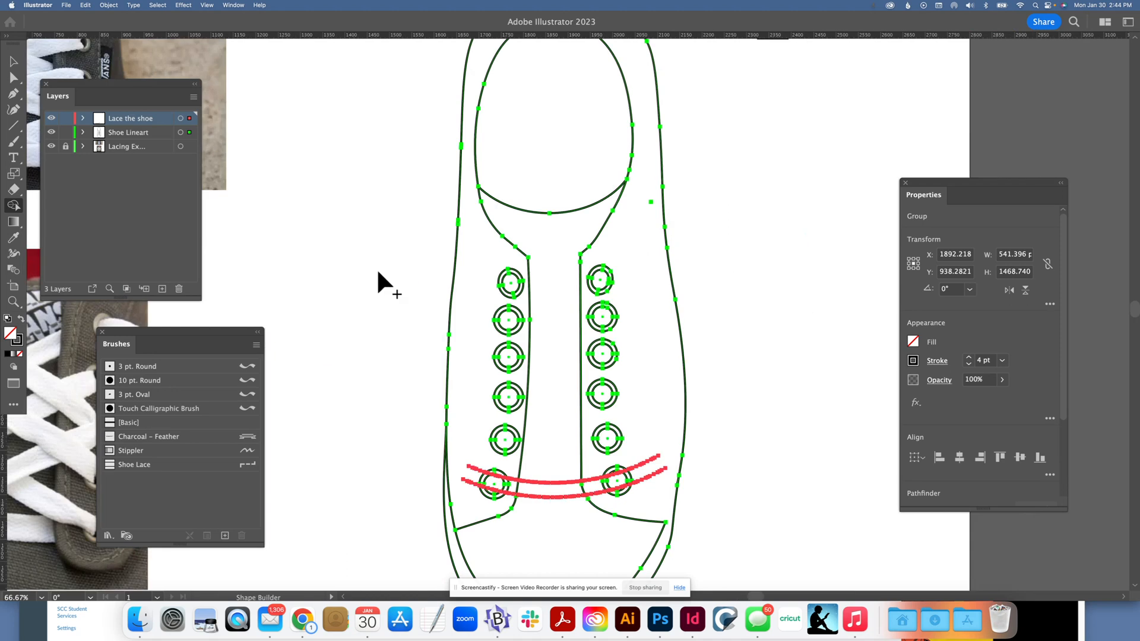
pyautogui.press('super+minus')
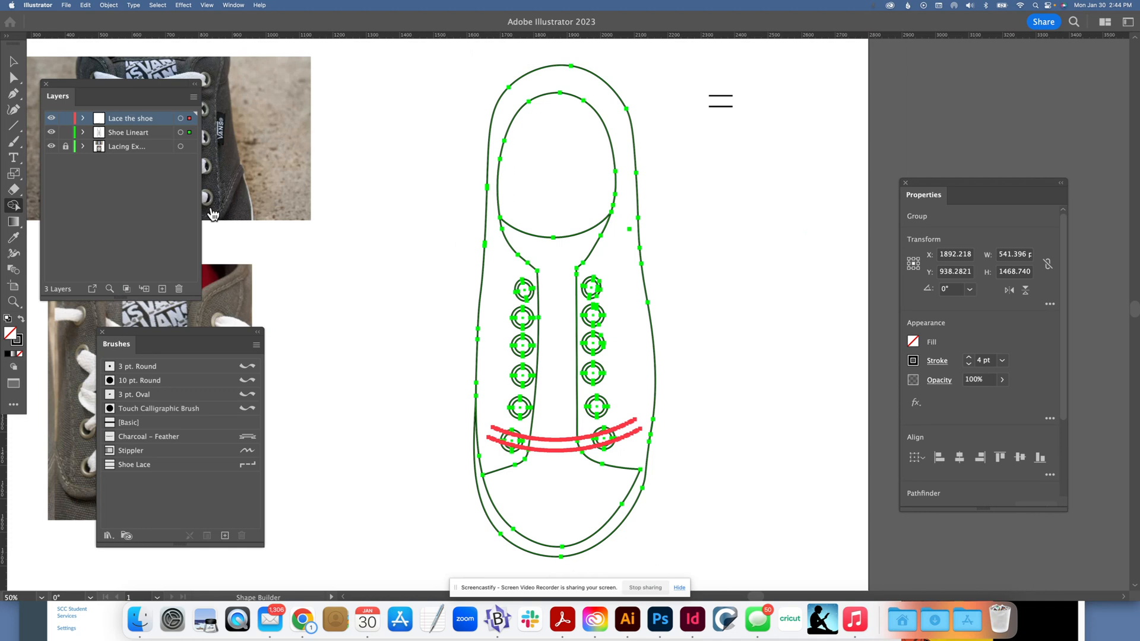
# Step: Uncover the upper reference photo, then use Shape Builder to remove the lace's overhanging ends and the shoe lines crossing inside the lace
pyautogui.moveTo(141, 79); pyautogui.dragTo(194, 315)
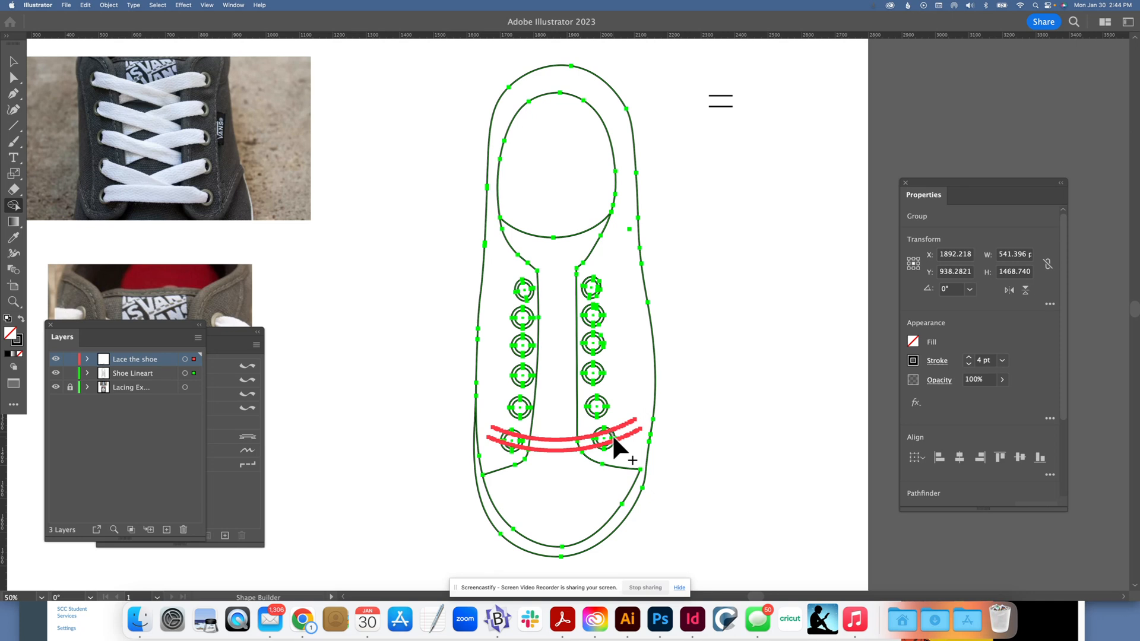
pyautogui.press('v')
pyautogui.hotkey('shift', 'm')
pyautogui.press('super+equal')
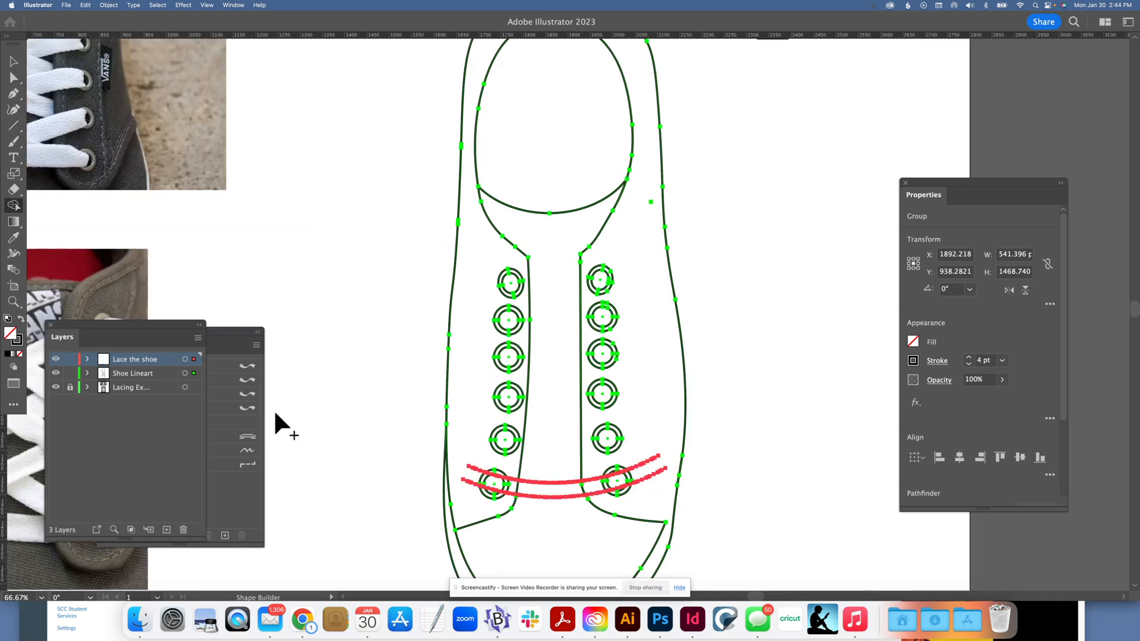
pyautogui.click(469, 481)
pyautogui.moveTo(500, 486); pyautogui.dragTo(523, 489)
pyautogui.moveTo(565, 489); pyautogui.dragTo(613, 490)
pyautogui.press('super')
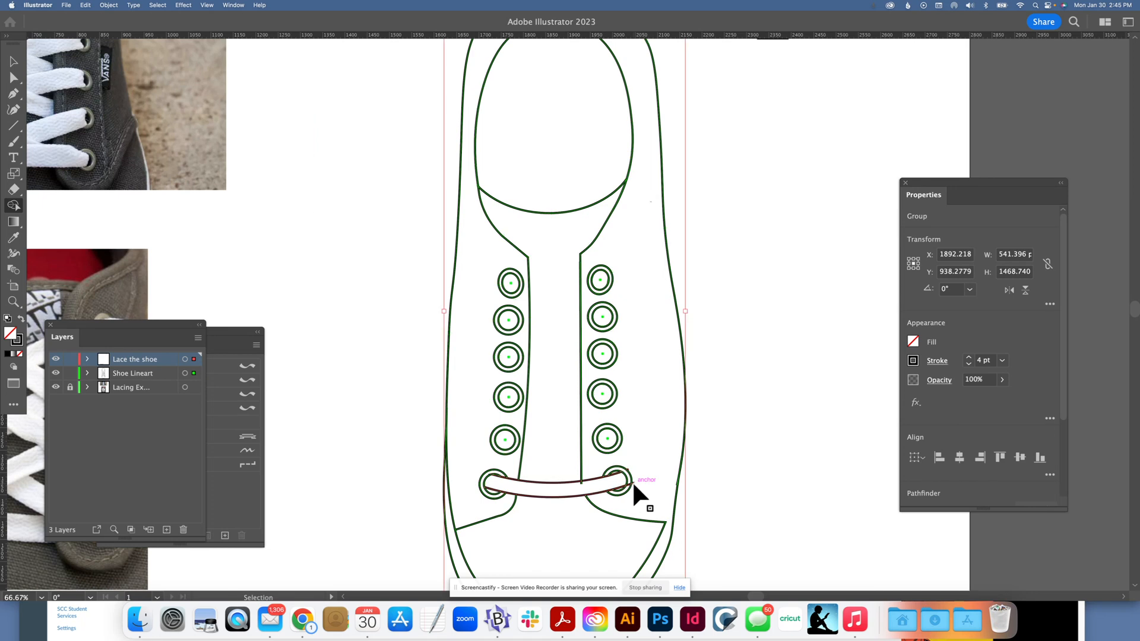
# Step: Remove the leftover lace bits sticking out past the lowest right eyelet with Shape Builder and deselect the artwork
pyautogui.press('super+equal')
pyautogui.press('super+equal')
pyautogui.scroll(-2, 641, 486)
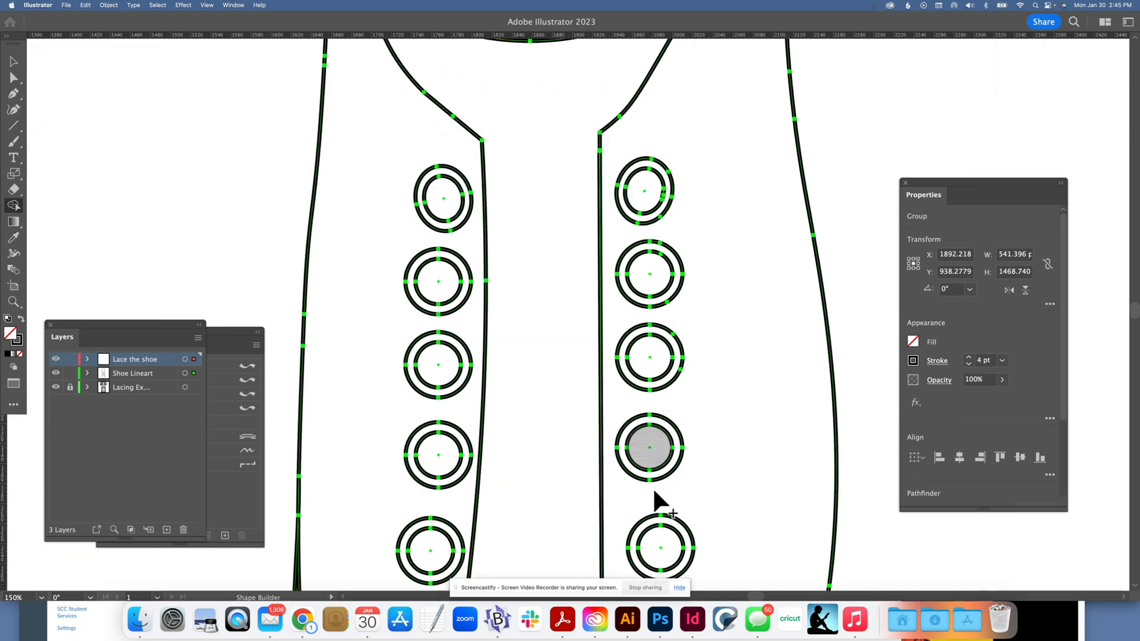
pyautogui.scroll(-2, 654, 492)
pyautogui.scroll(-1, 658, 491)
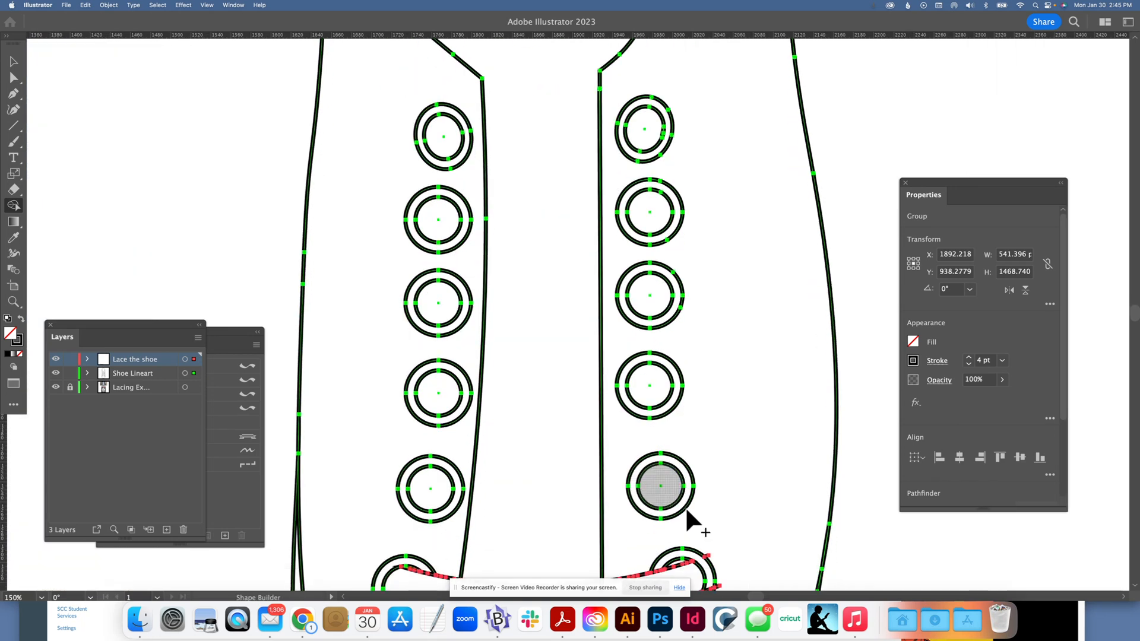
pyautogui.scroll(-1, 685, 506)
pyautogui.scroll(-1, 719, 550)
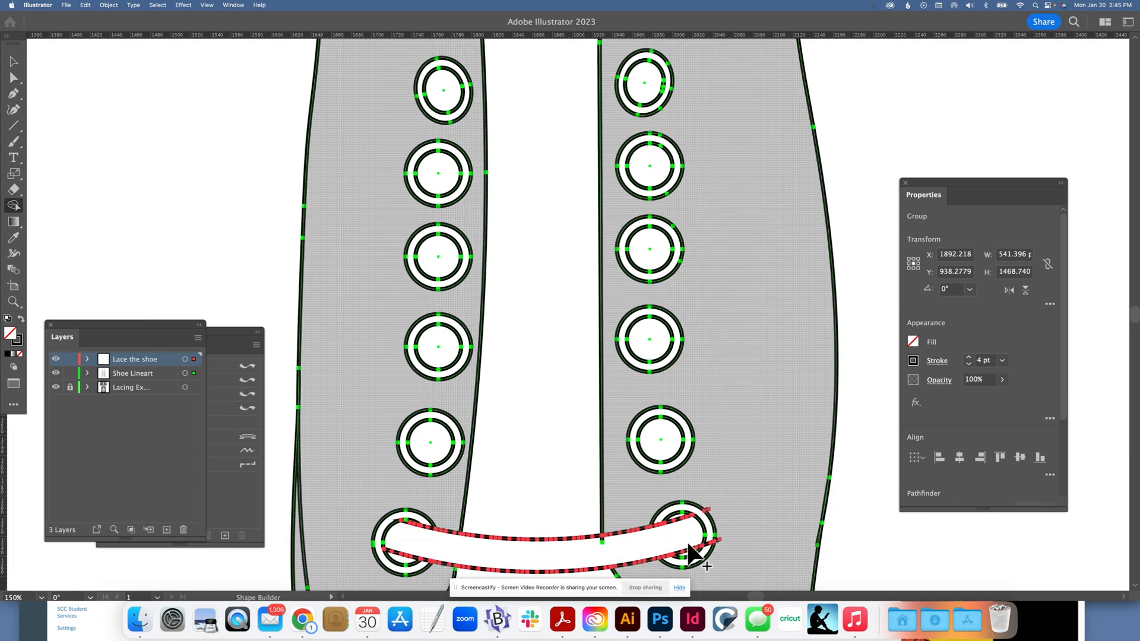
pyautogui.scroll(-1, 695, 555)
pyautogui.scroll(-2, 689, 554)
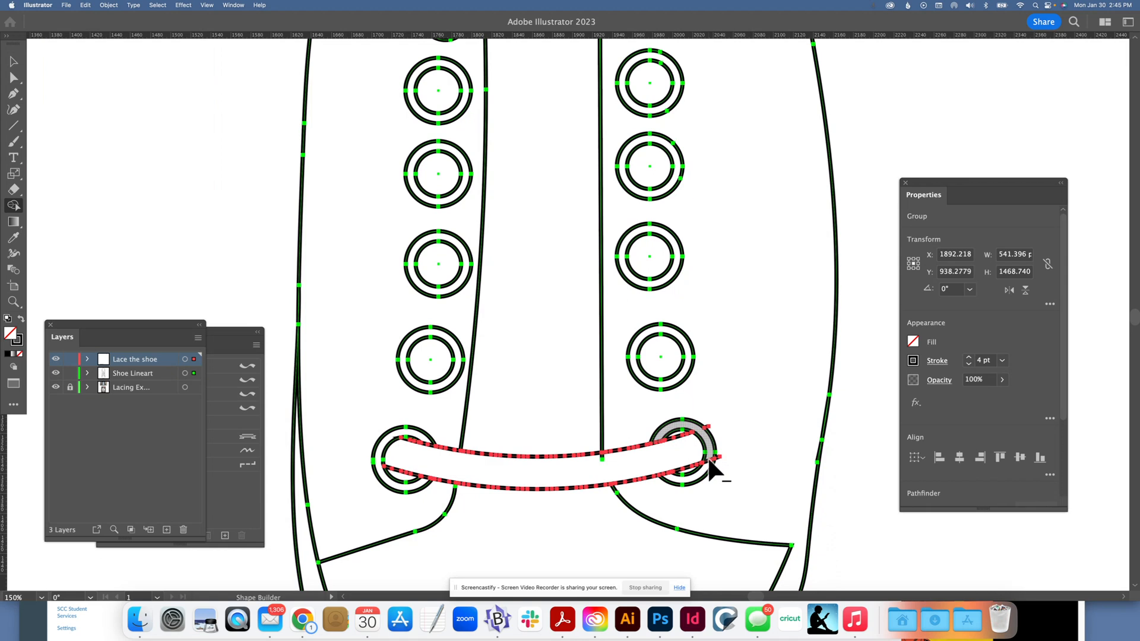
pyautogui.keyDown('alt'); pyautogui.click(709, 458); pyautogui.keyUp('alt')
pyautogui.press('super+z')
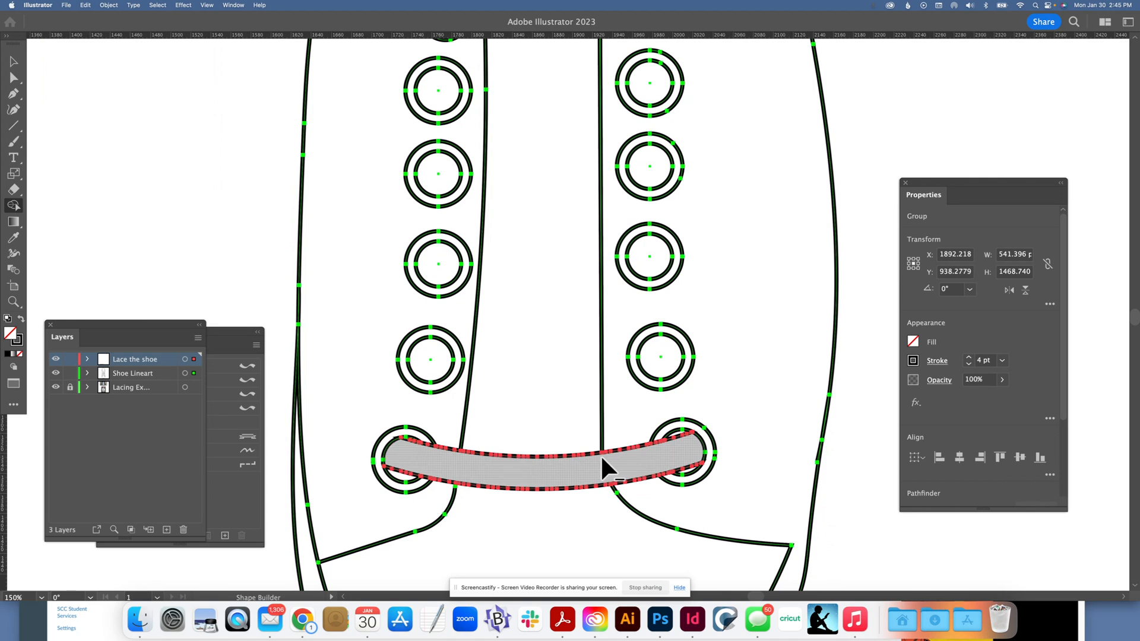
pyautogui.press('super+minus')
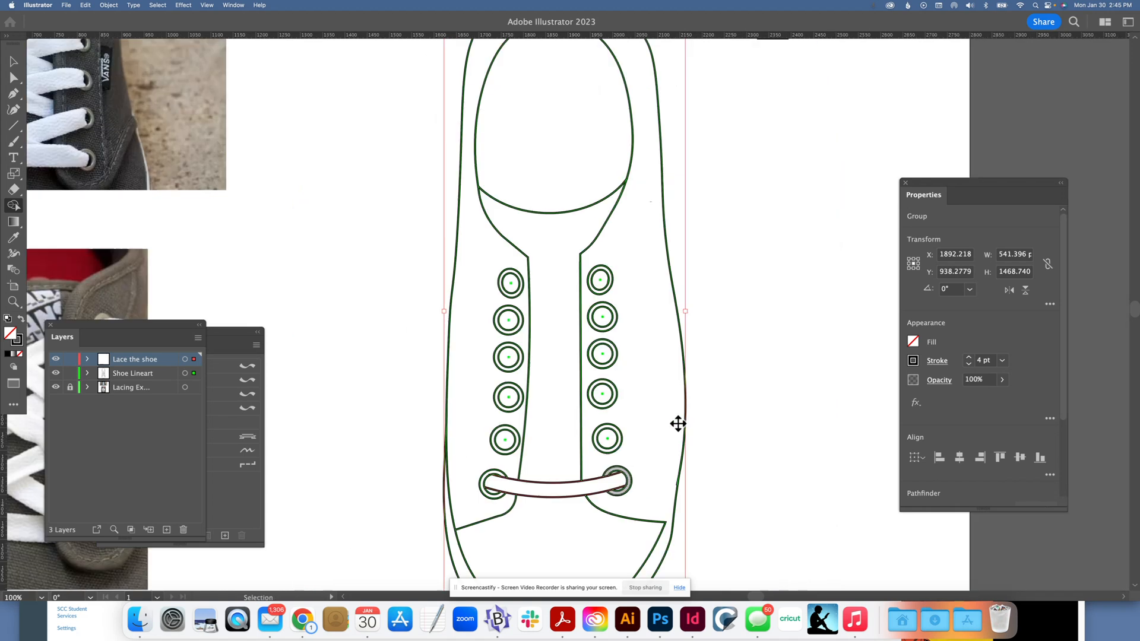
pyautogui.press('super+minus')
pyautogui.click(14, 63)
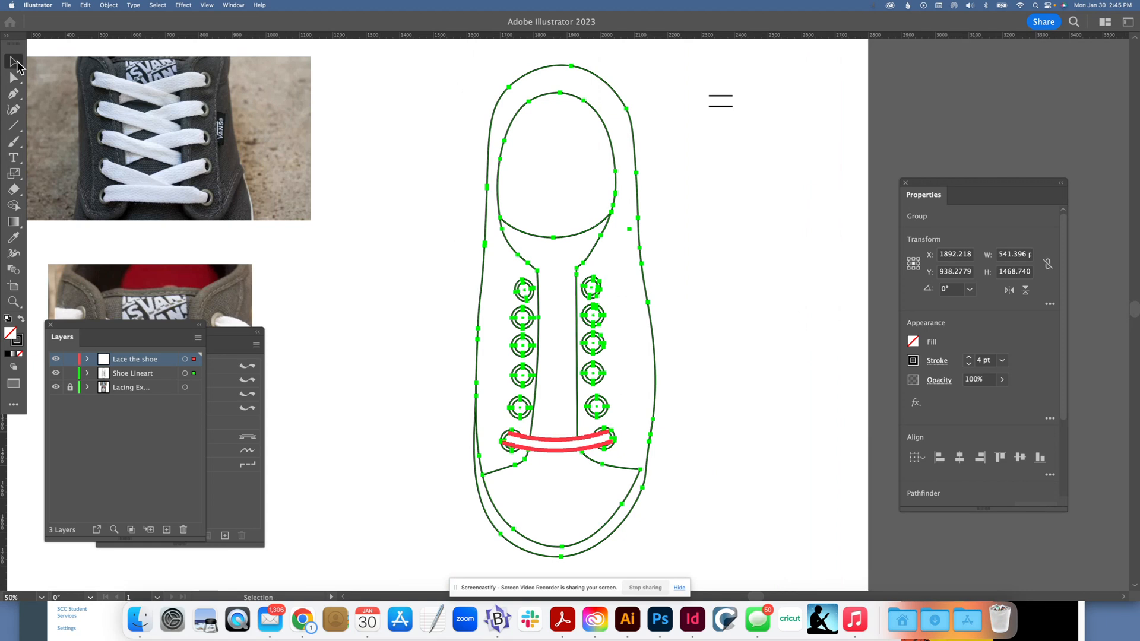
pyautogui.click(424, 168)
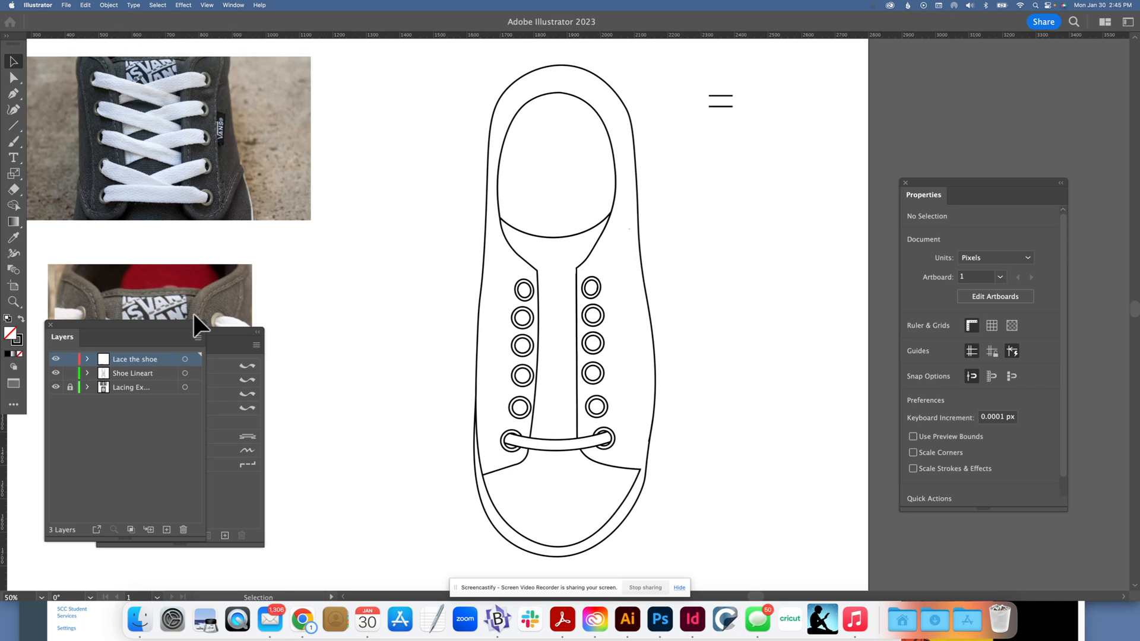
# Step: Paint two crossing Shoe Lace strokes, together about 293 px wide, diagonally between the lowest and second-lowest eyelet rows
pyautogui.click(14, 142)
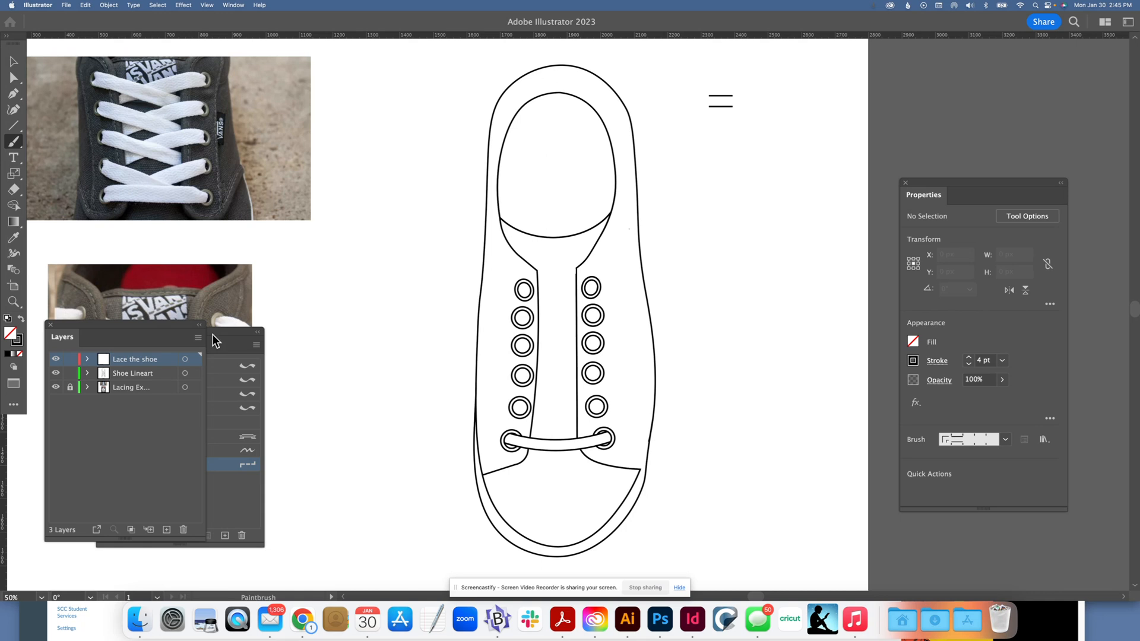
pyautogui.moveTo(214, 340); pyautogui.dragTo(249, 312)
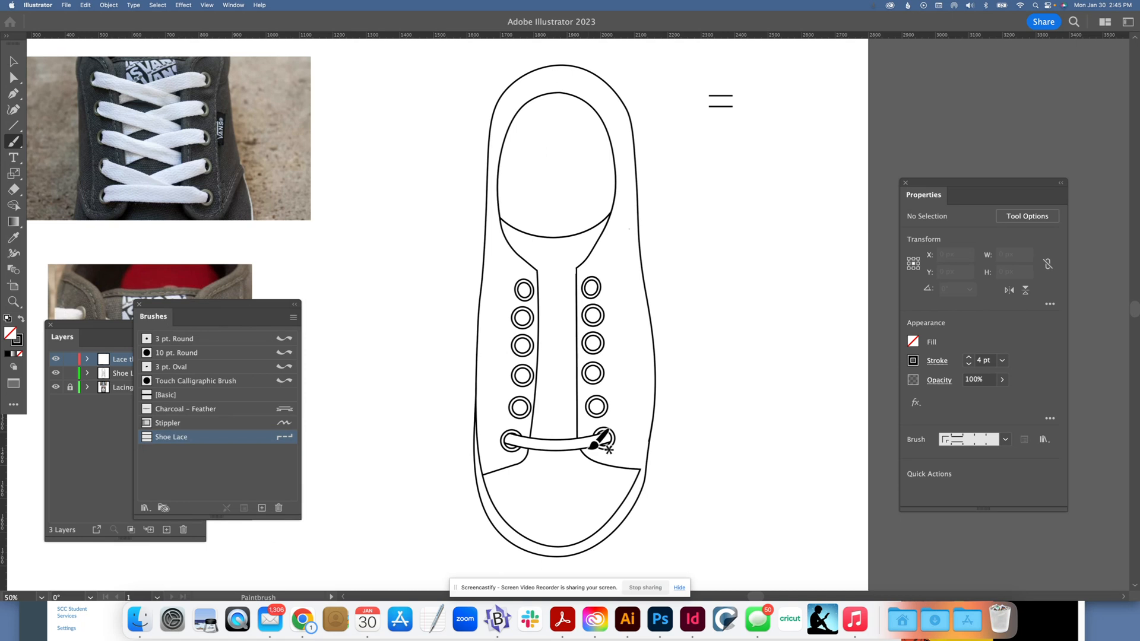
pyautogui.moveTo(588, 450); pyautogui.dragTo(520, 408)
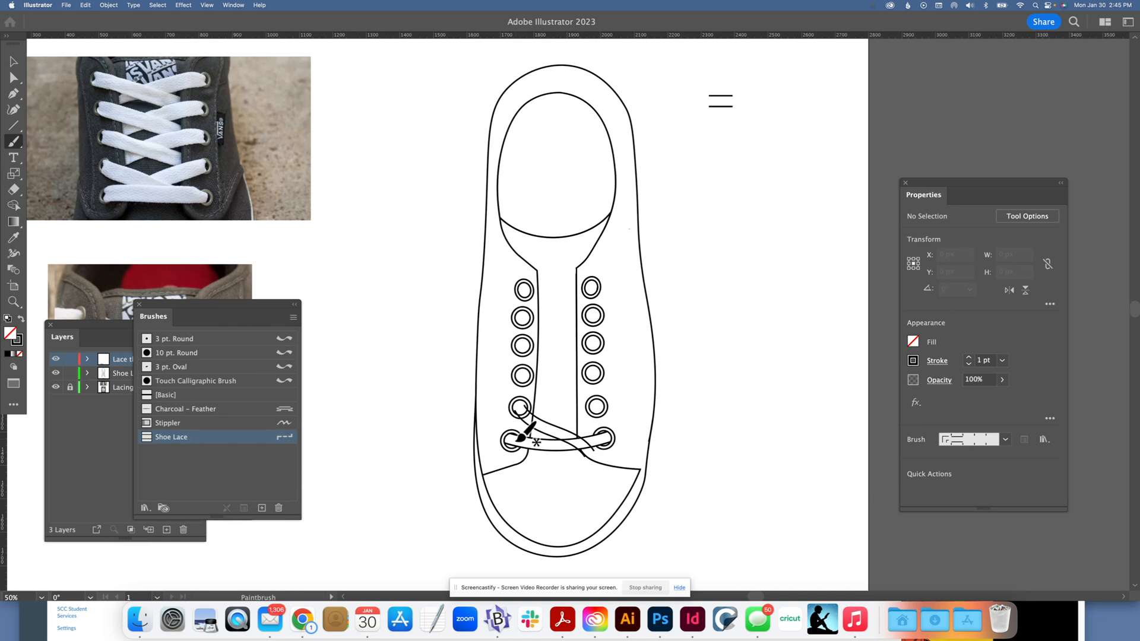
pyautogui.moveTo(530, 442); pyautogui.dragTo(617, 397)
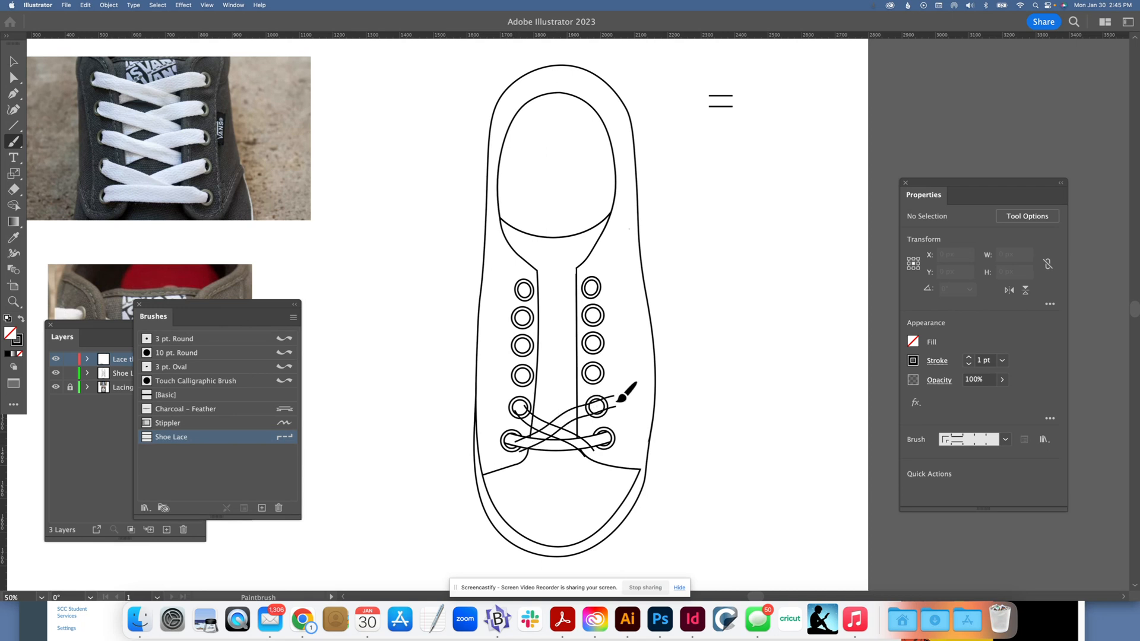
# Step: Select both crossing lace strokes, expand their appearance, and deselect them
pyautogui.click(14, 62)
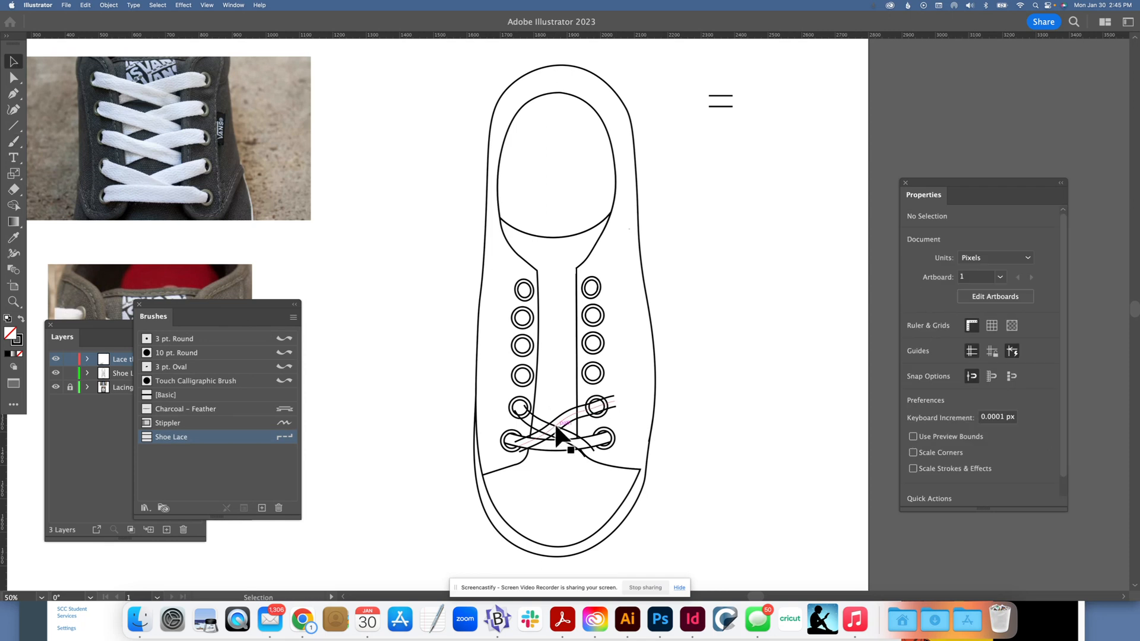
pyautogui.click(558, 438)
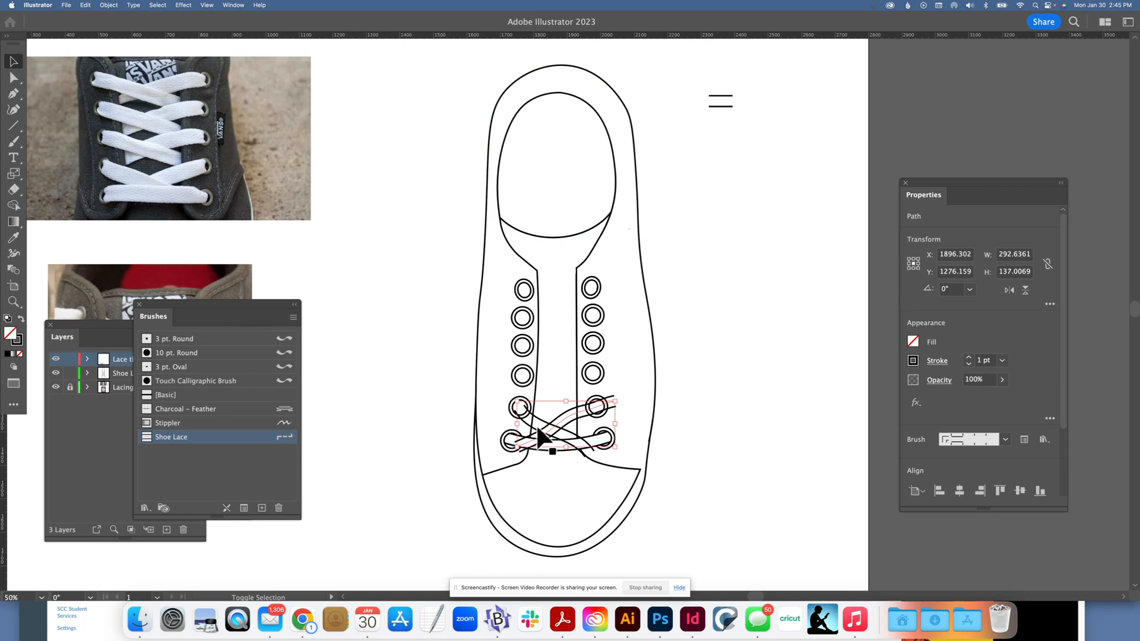
pyautogui.keyDown('shift'); pyautogui.click(536, 422); pyautogui.keyUp('shift')
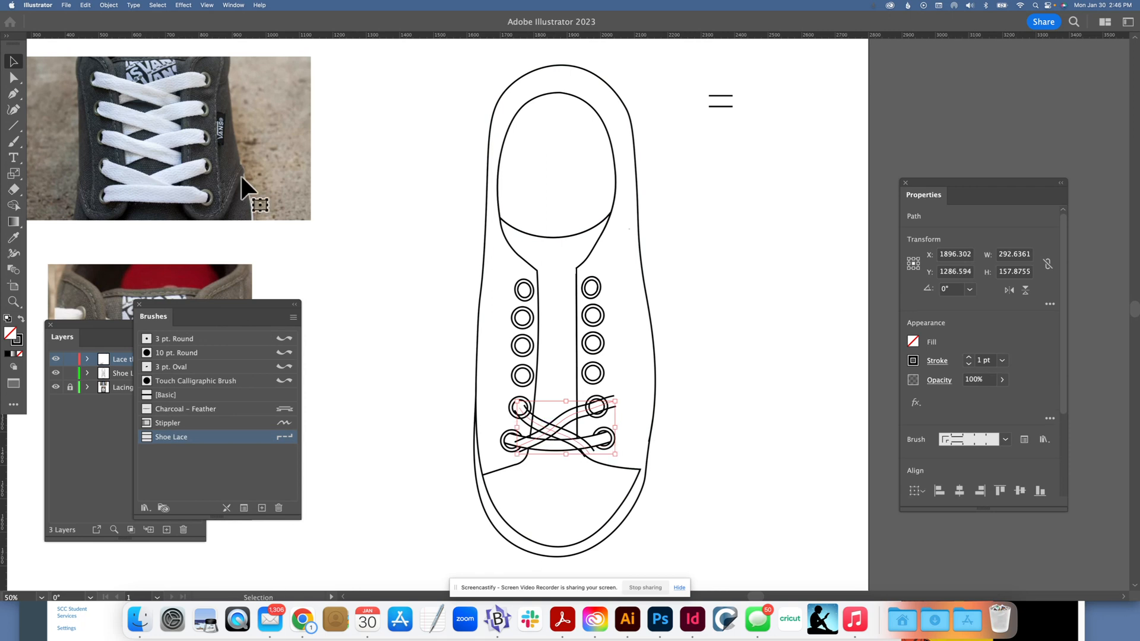
pyautogui.click(108, 6)
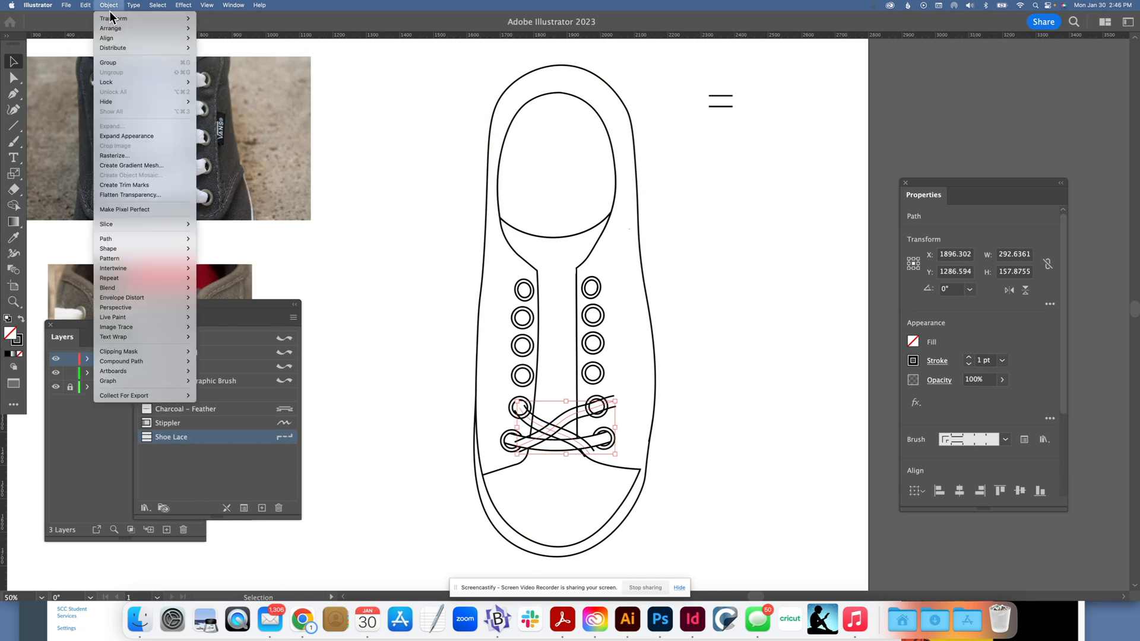
pyautogui.click(120, 138)
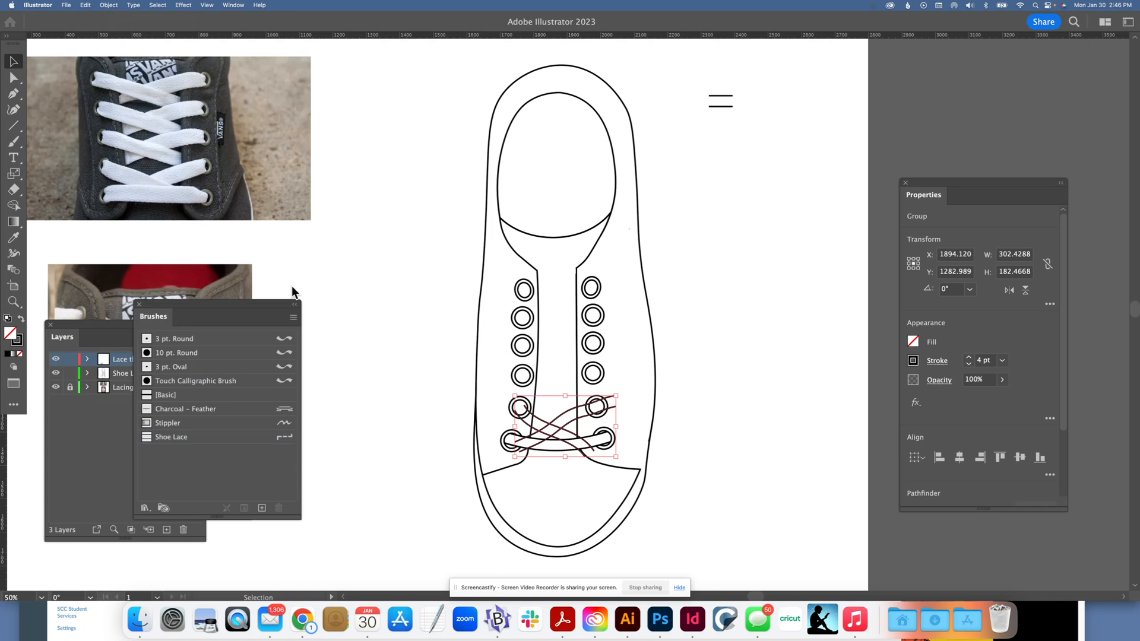
pyautogui.click(420, 360)
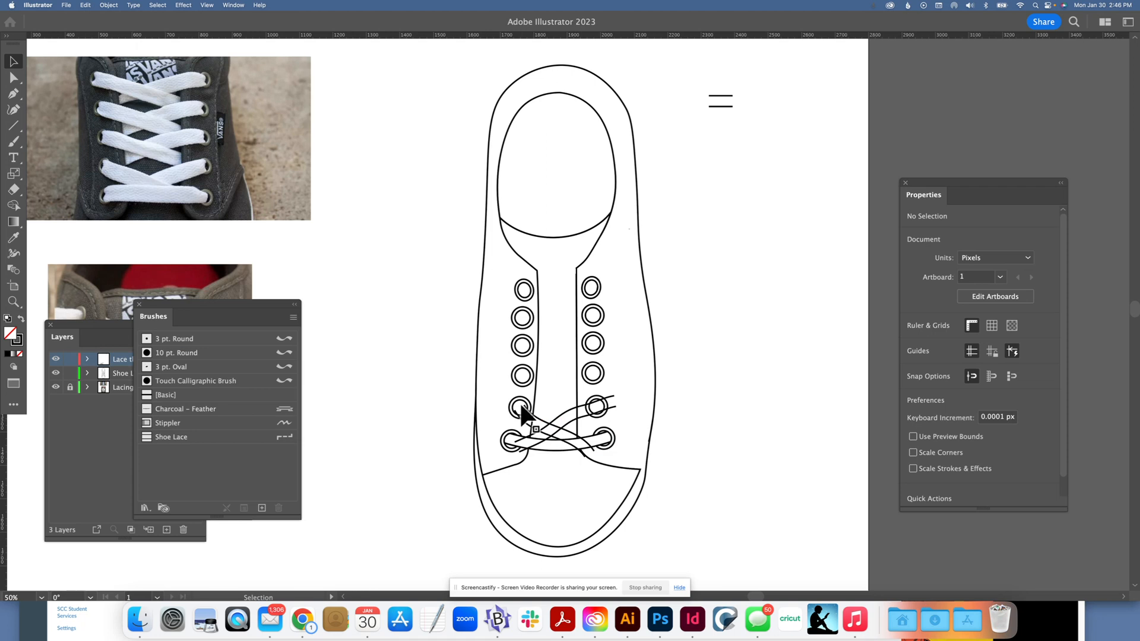
# Step: With Shape Builder, remove the diagonal lace's overhanging end at the second-lowest right eyelet and the eyelet and tongue lines crossing inside it, then deselect
pyautogui.press('super+a')
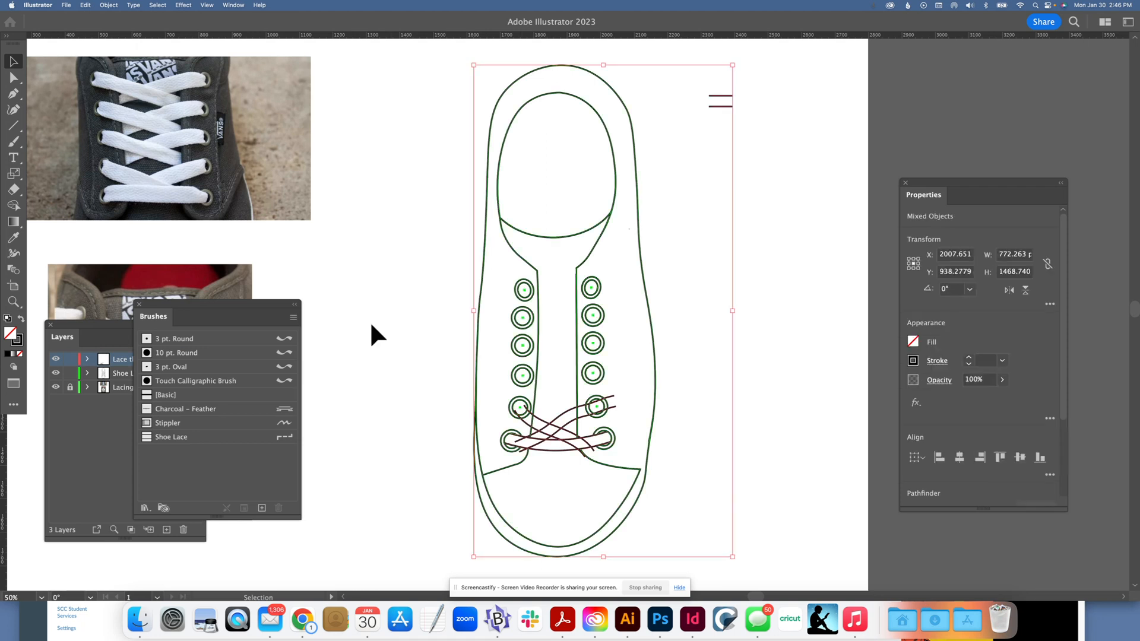
pyautogui.click(13, 207)
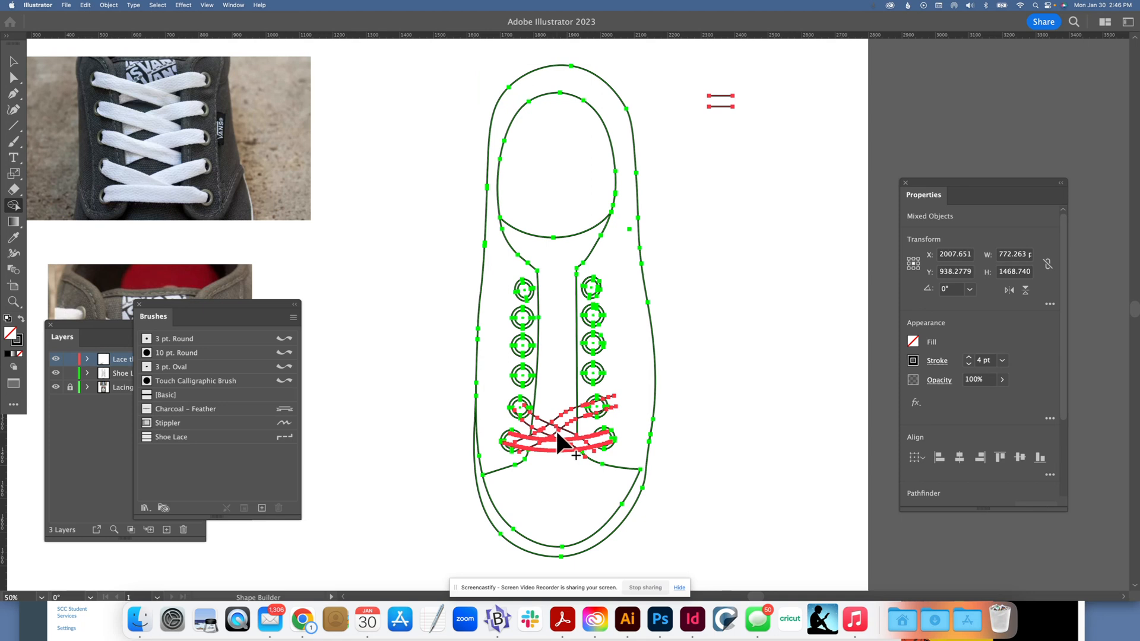
pyautogui.press('super+equal')
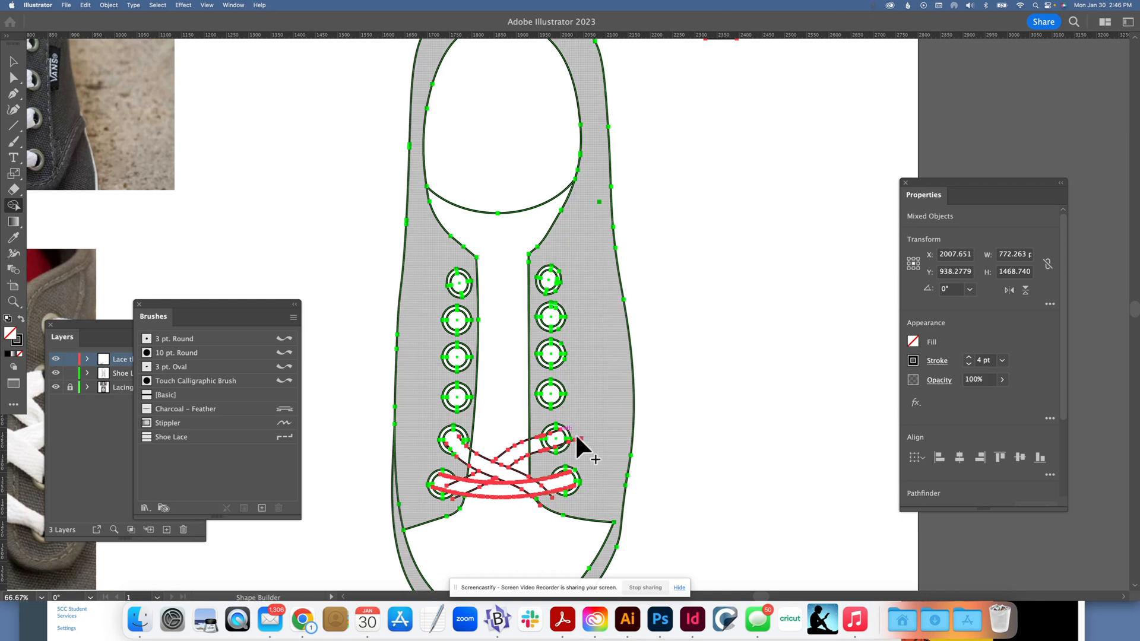
pyautogui.press('super+equal')
pyautogui.press('super+equal')
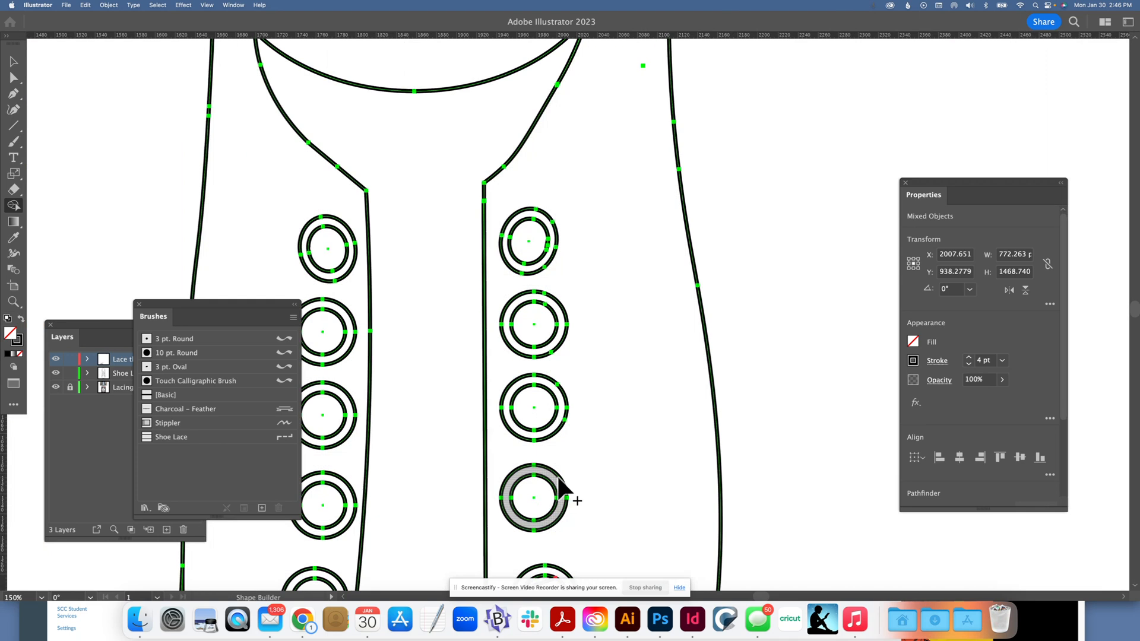
pyautogui.scroll(-2, 570, 487)
pyautogui.scroll(-1, 589, 509)
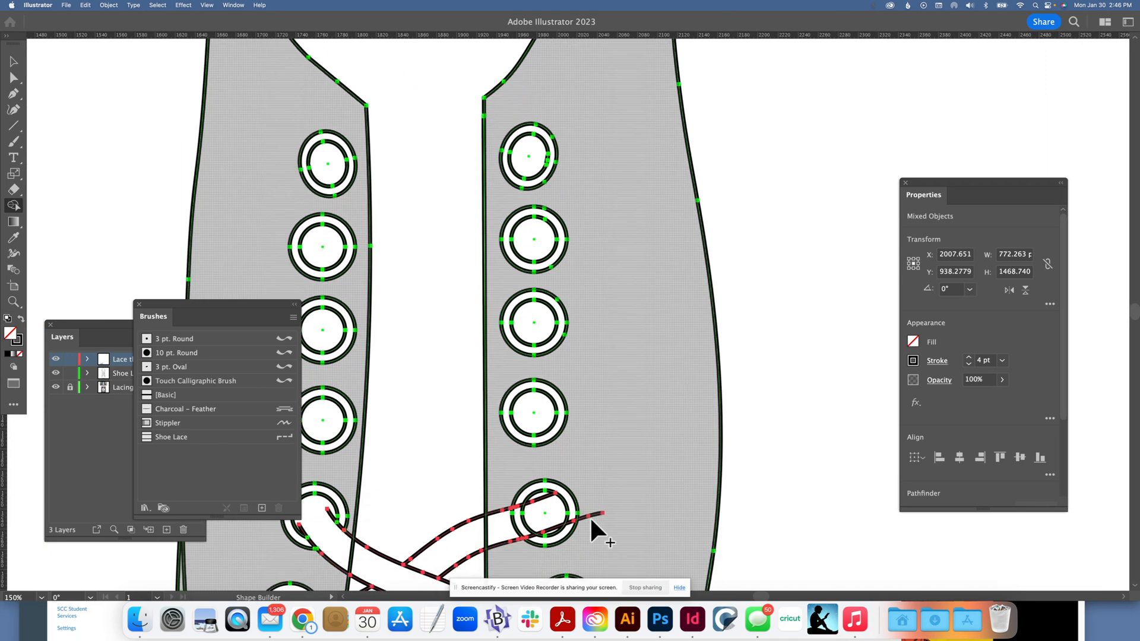
pyautogui.scroll(-2, 590, 515)
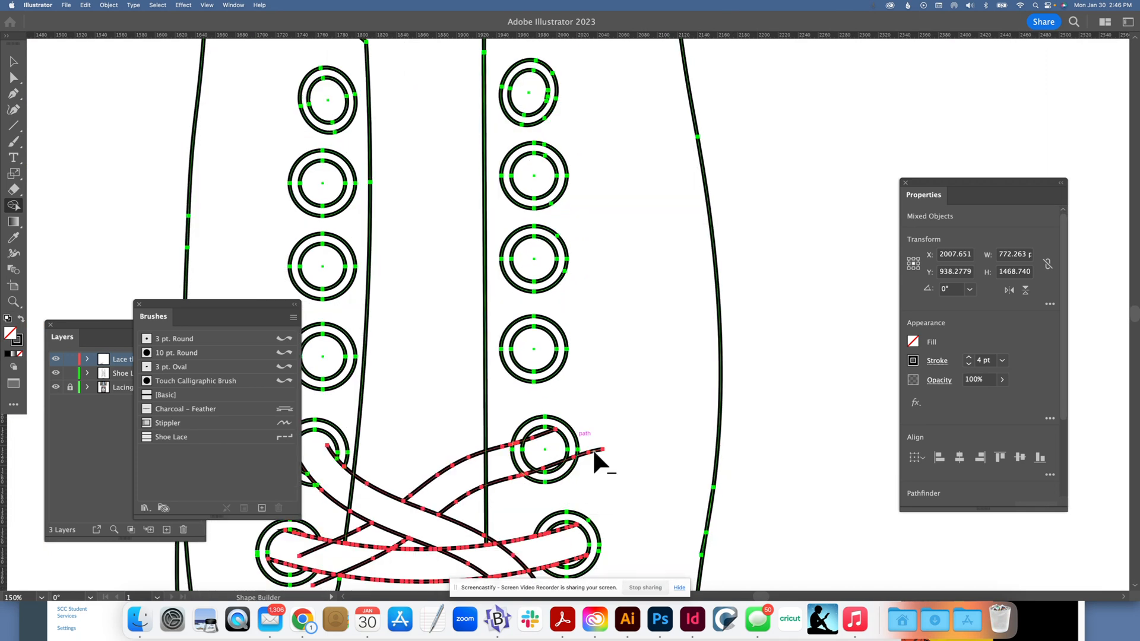
pyautogui.keyDown('alt'); pyautogui.click(594, 452); pyautogui.keyUp('alt')
pyautogui.click(487, 473)
pyautogui.keyDown('alt'); pyautogui.click(486, 468); pyautogui.keyUp('alt')
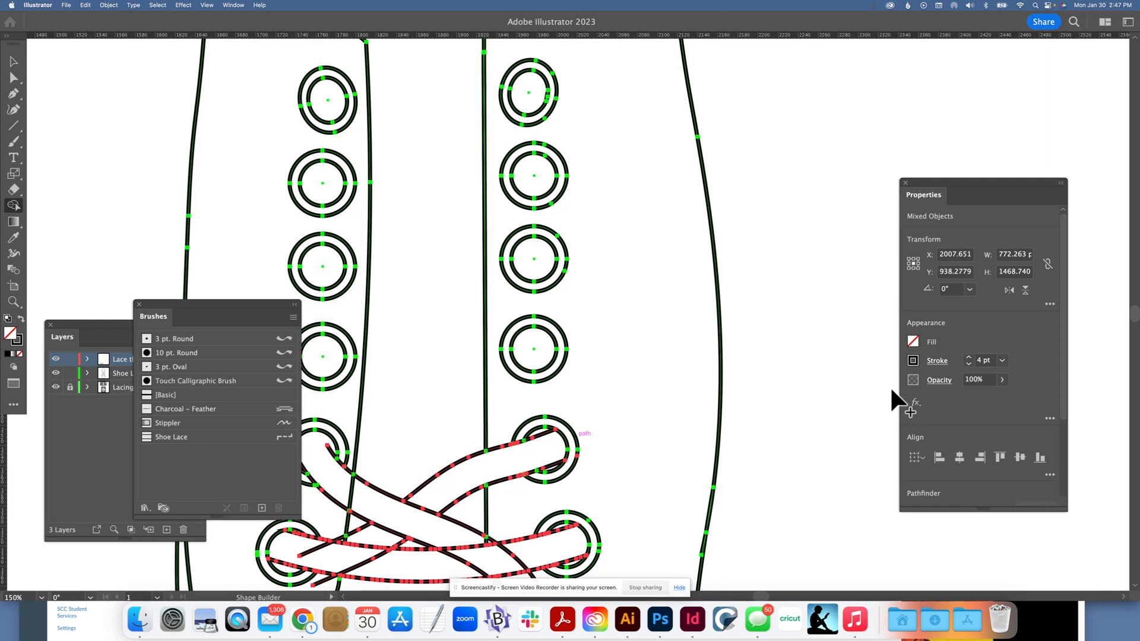
pyautogui.press('super+minus')
pyautogui.press('super+minus')
pyautogui.press('super+minus')
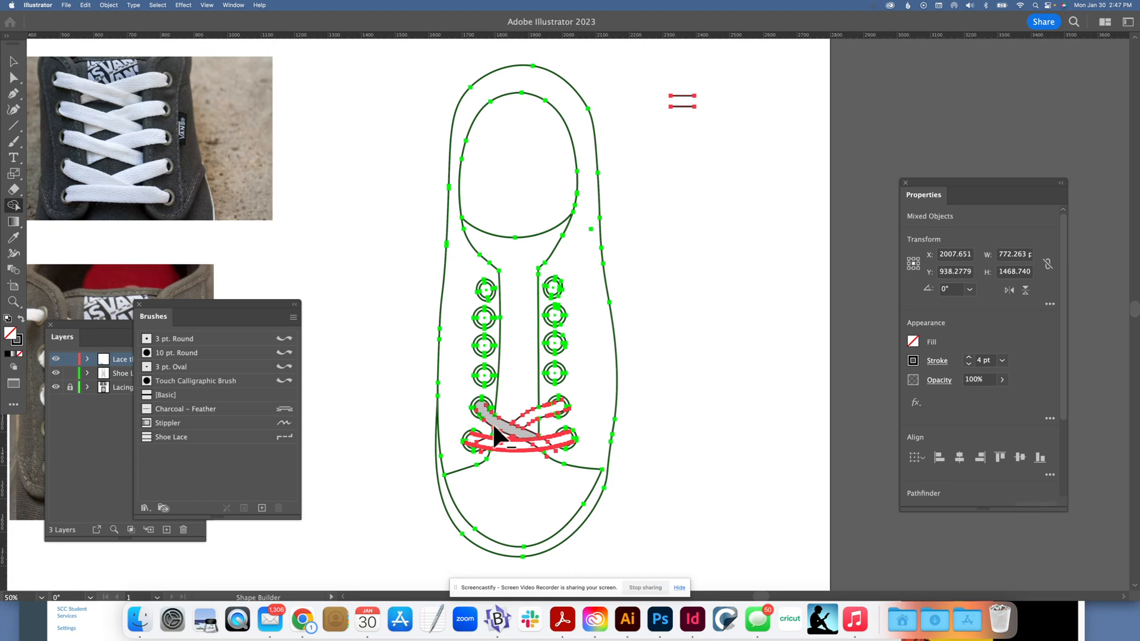
pyautogui.click(13, 63)
pyautogui.click(389, 194)
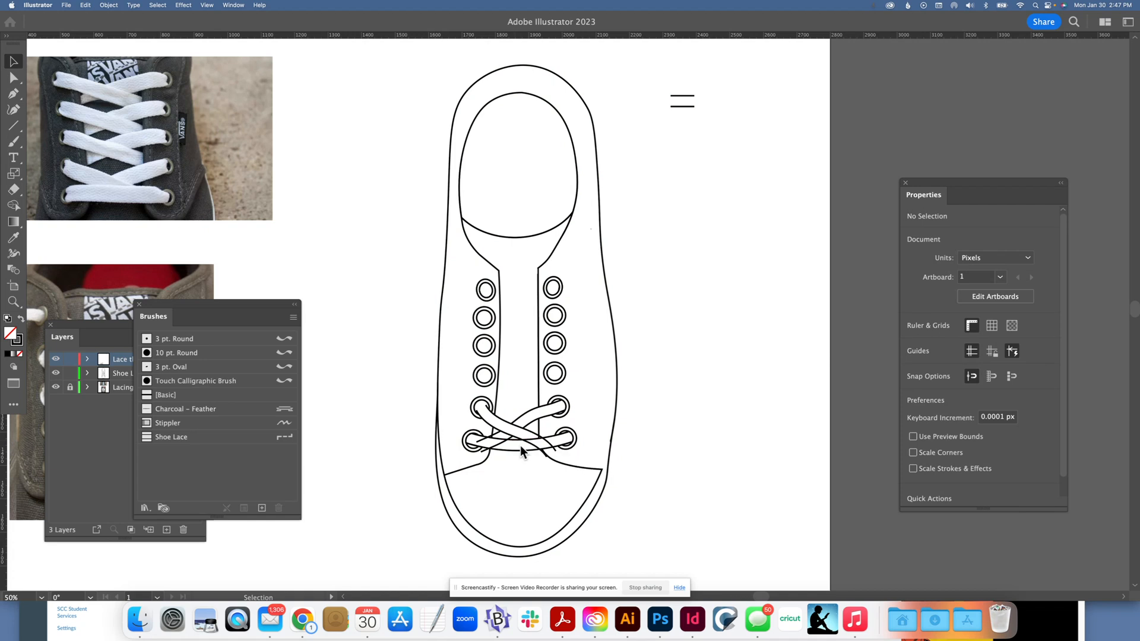
# Step: Select the shoe and laces, remove the diagonal lace lines crossing inside the lowest horizontal lace with Shape Builder, and deselect everything
pyautogui.moveTo(339, 331); pyautogui.dragTo(634, 541)
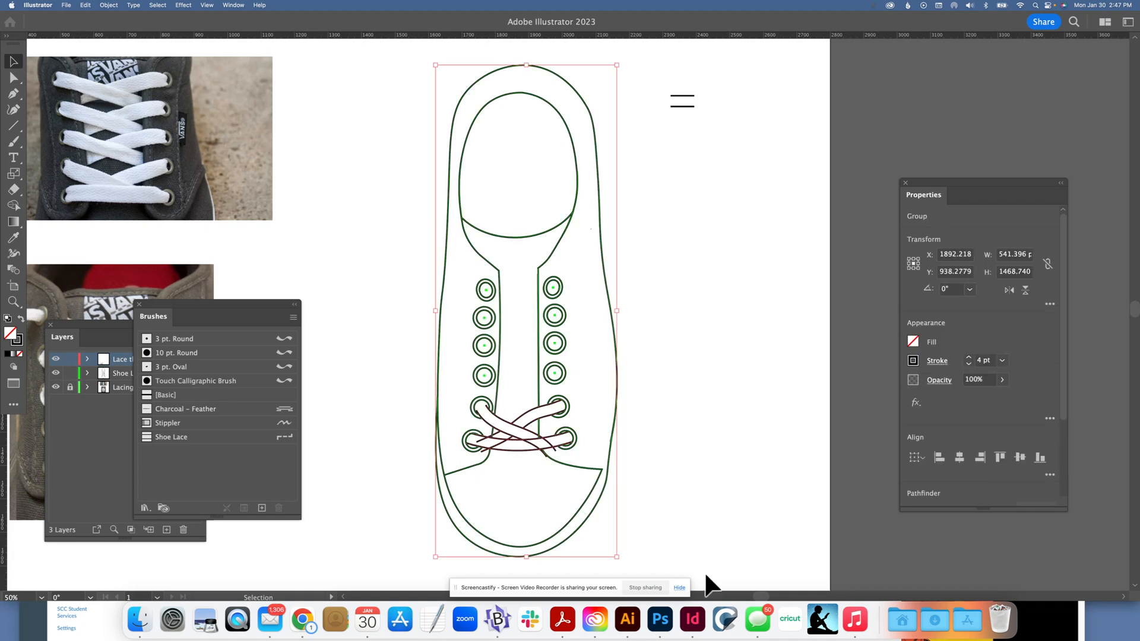
pyautogui.press('a')
pyautogui.press('super+equal')
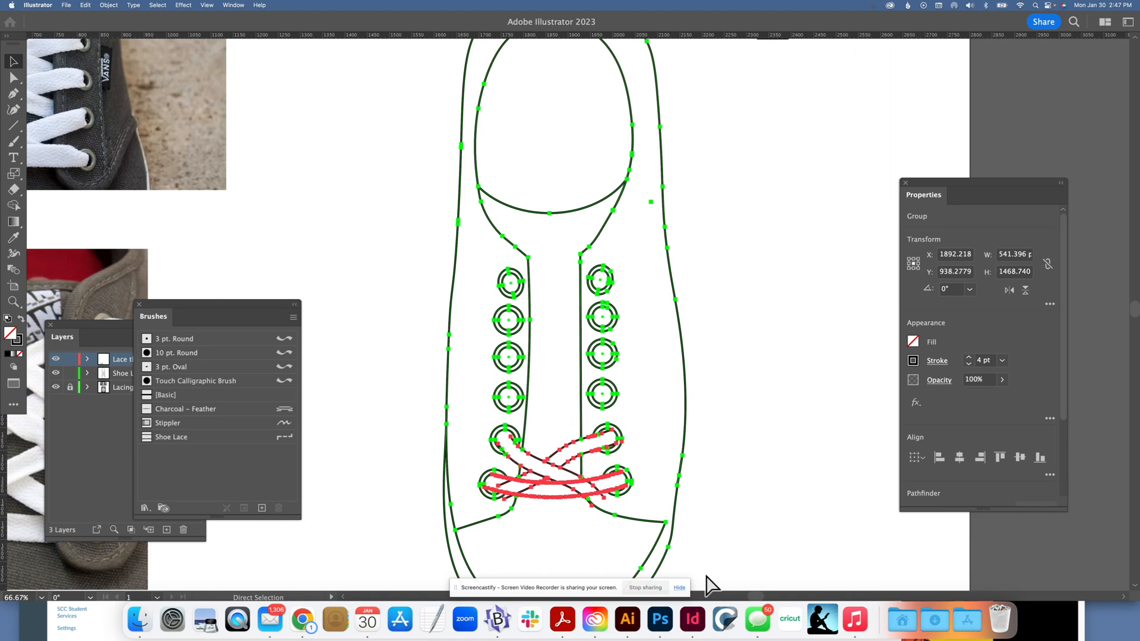
pyautogui.press('v')
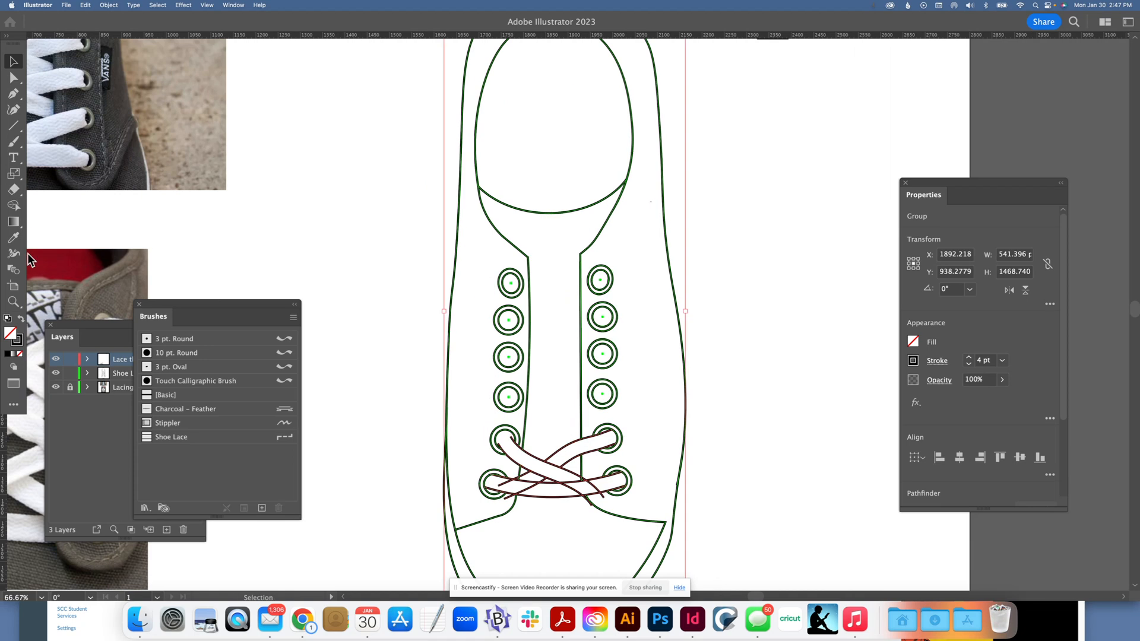
pyautogui.click(11, 206)
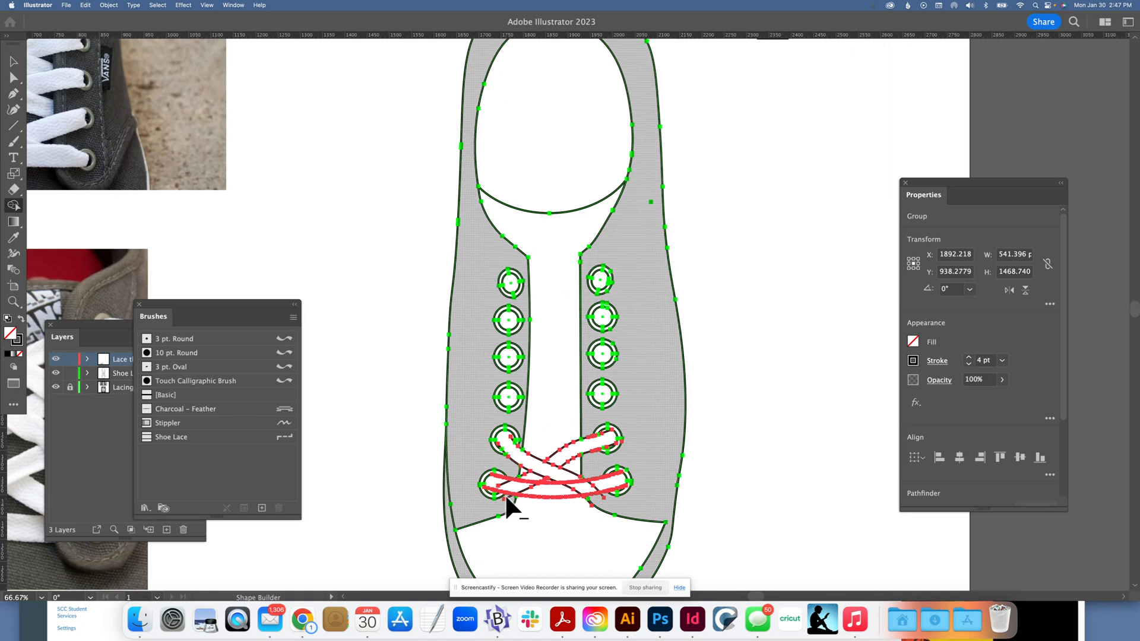
pyautogui.click(556, 491)
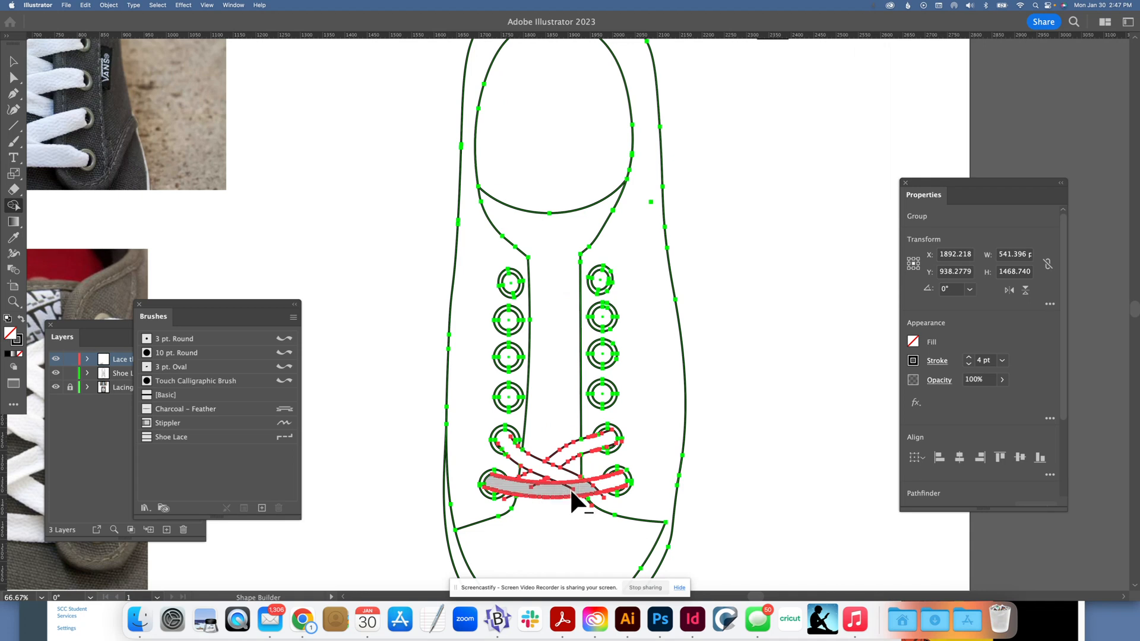
pyautogui.click(569, 486)
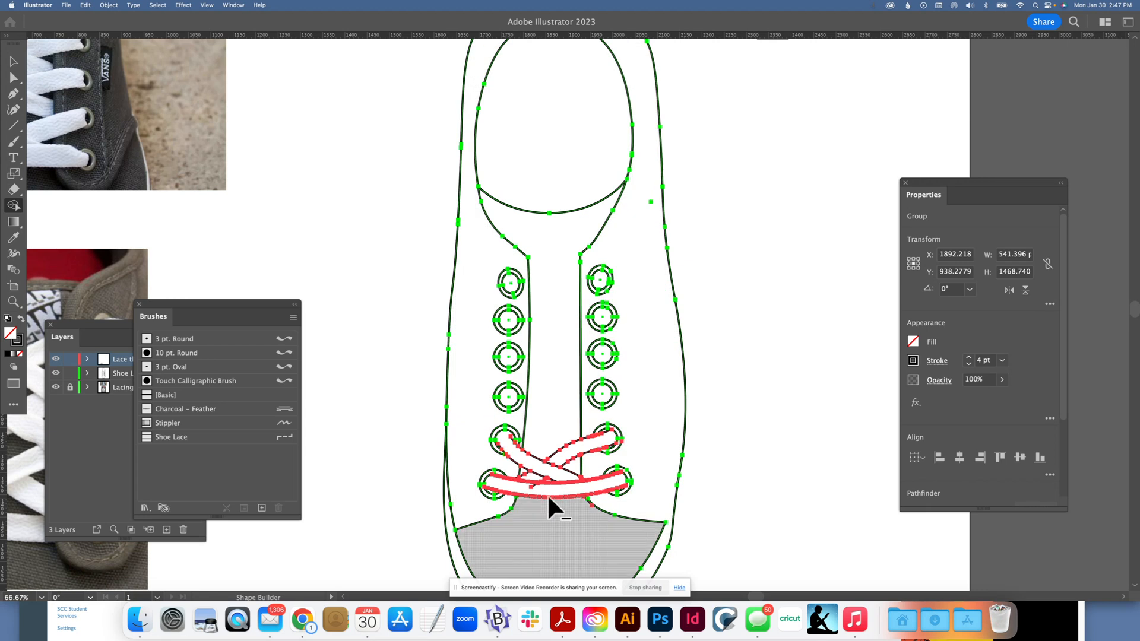
pyautogui.click(531, 485)
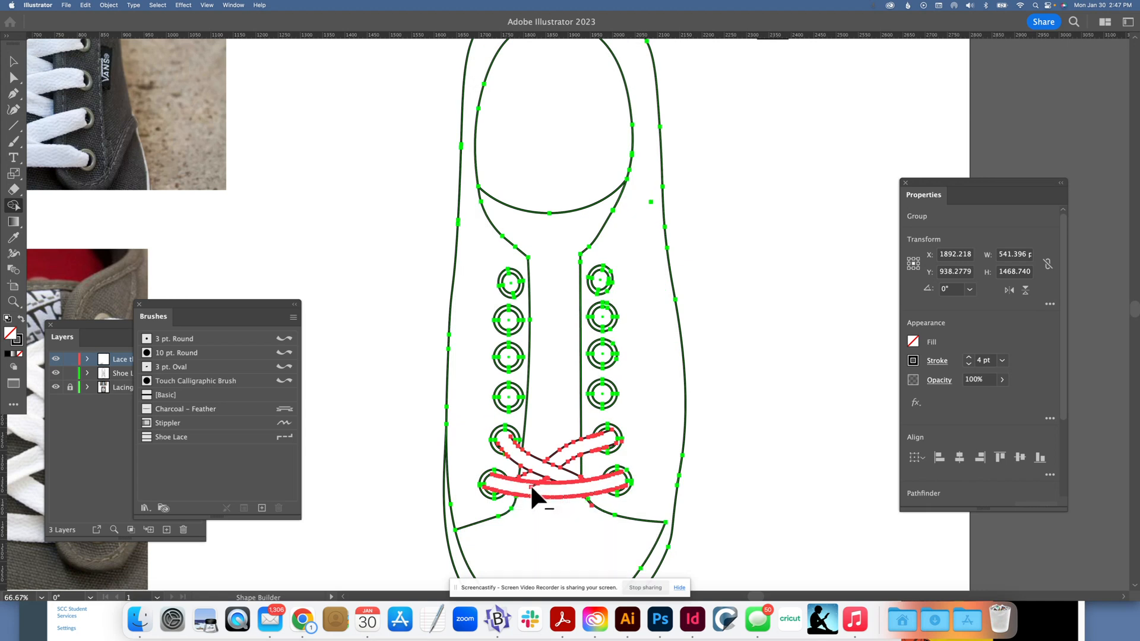
pyautogui.click(13, 61)
pyautogui.click(271, 137)
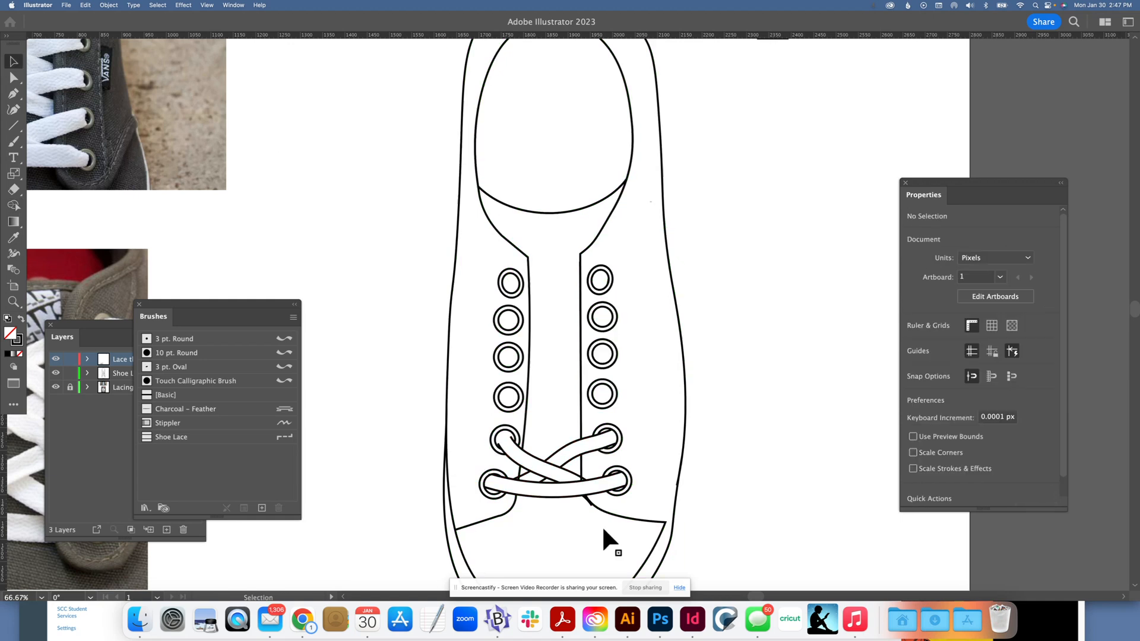
# Step: Remove the leftover diagonal lace end sticking out below the lowest horizontal lace with Shape Builder and deselect the artwork
pyautogui.click(586, 497)
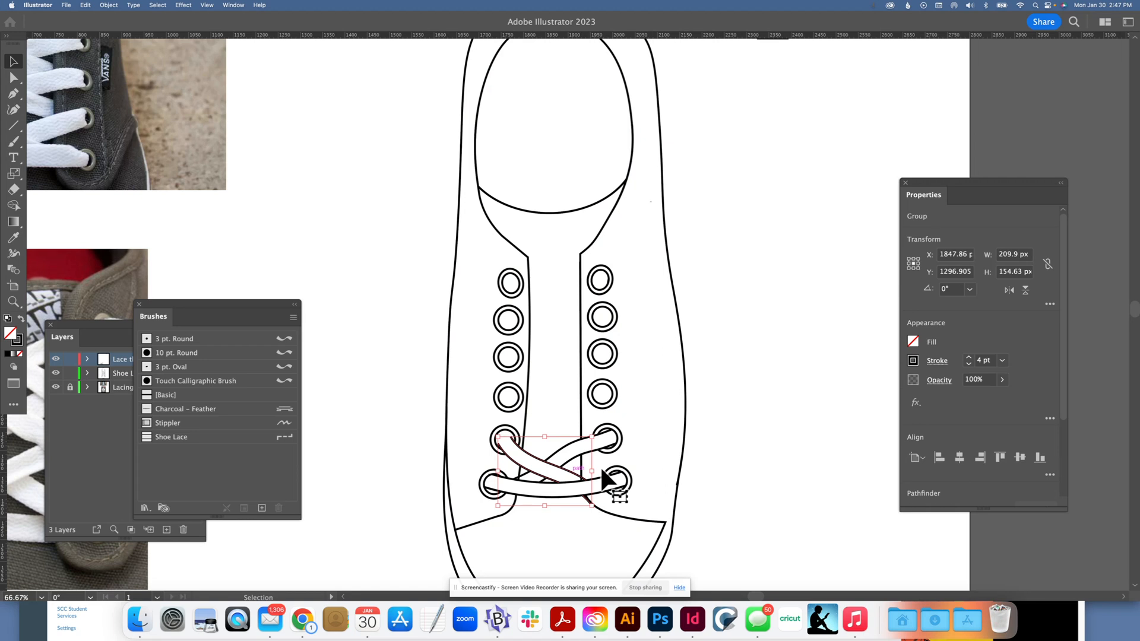
pyautogui.press('a')
pyautogui.press('super+equal')
pyautogui.press('super+equal')
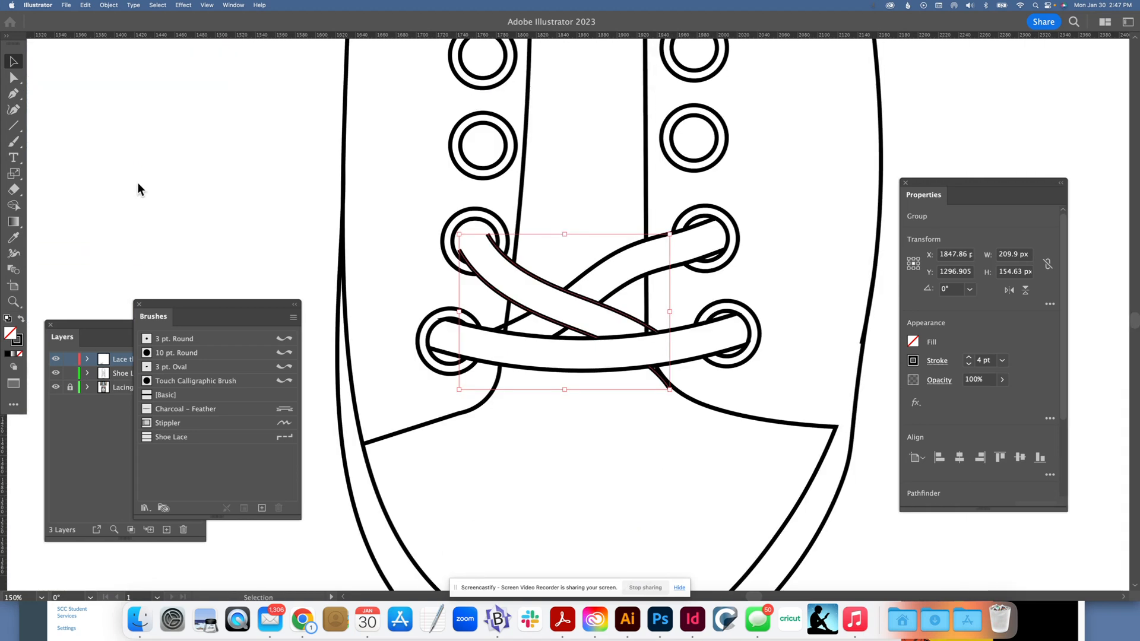
pyautogui.press('super+a')
pyautogui.click(14, 206)
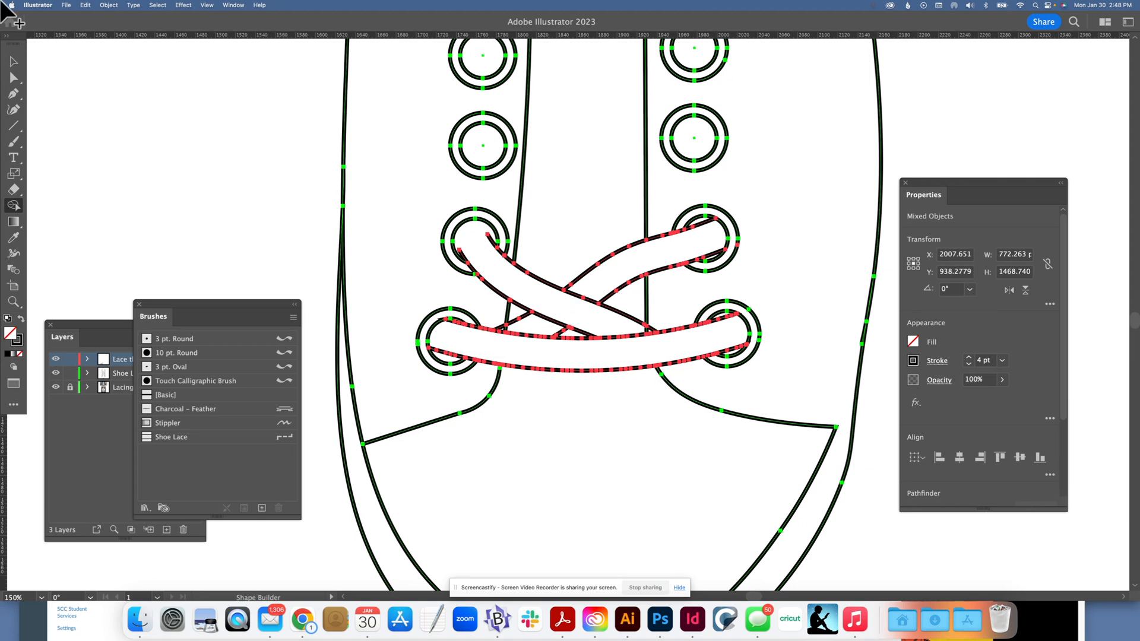
pyautogui.click(14, 64)
pyautogui.click(123, 115)
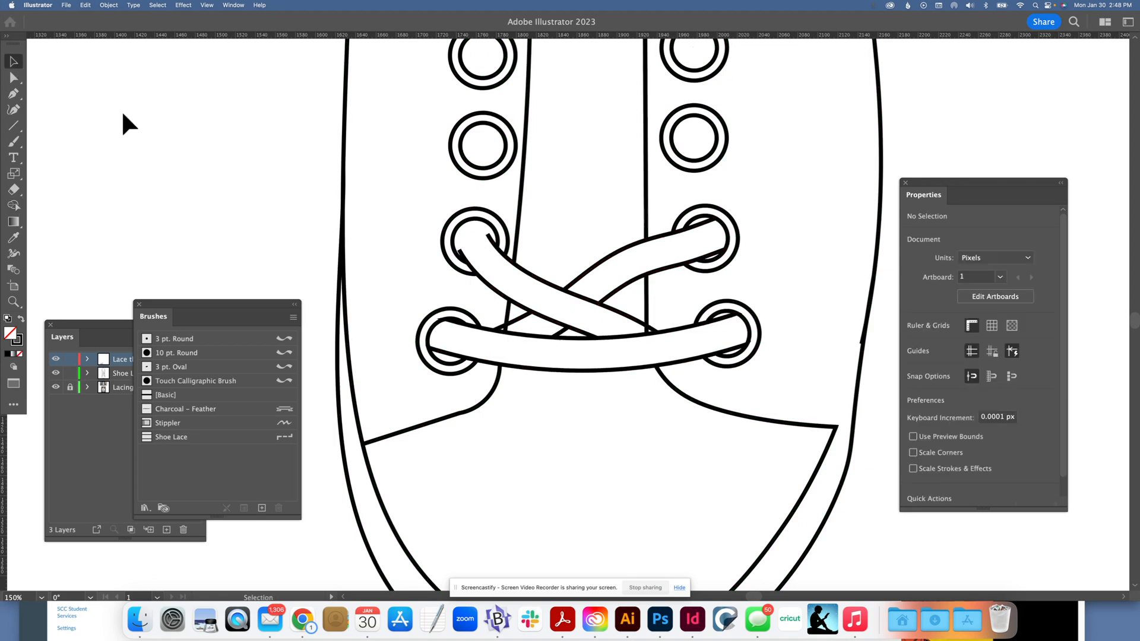
pyautogui.press('super+minus')
pyautogui.press('super+minus')
pyautogui.press('super+minus')
pyautogui.press('super+minus')
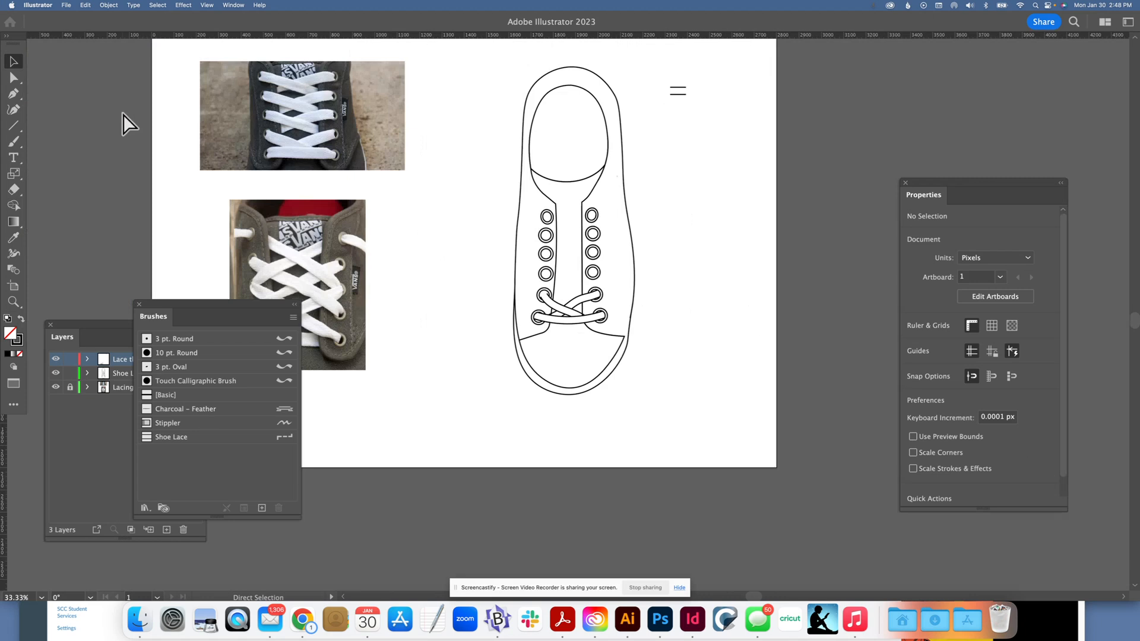
pyautogui.press('super+minus')
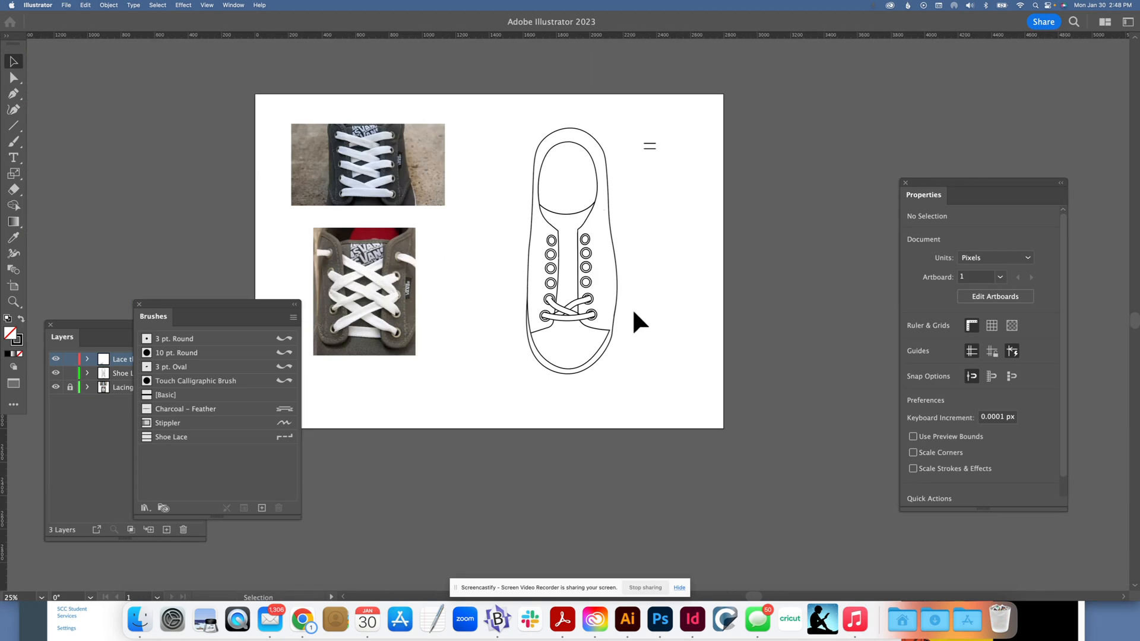